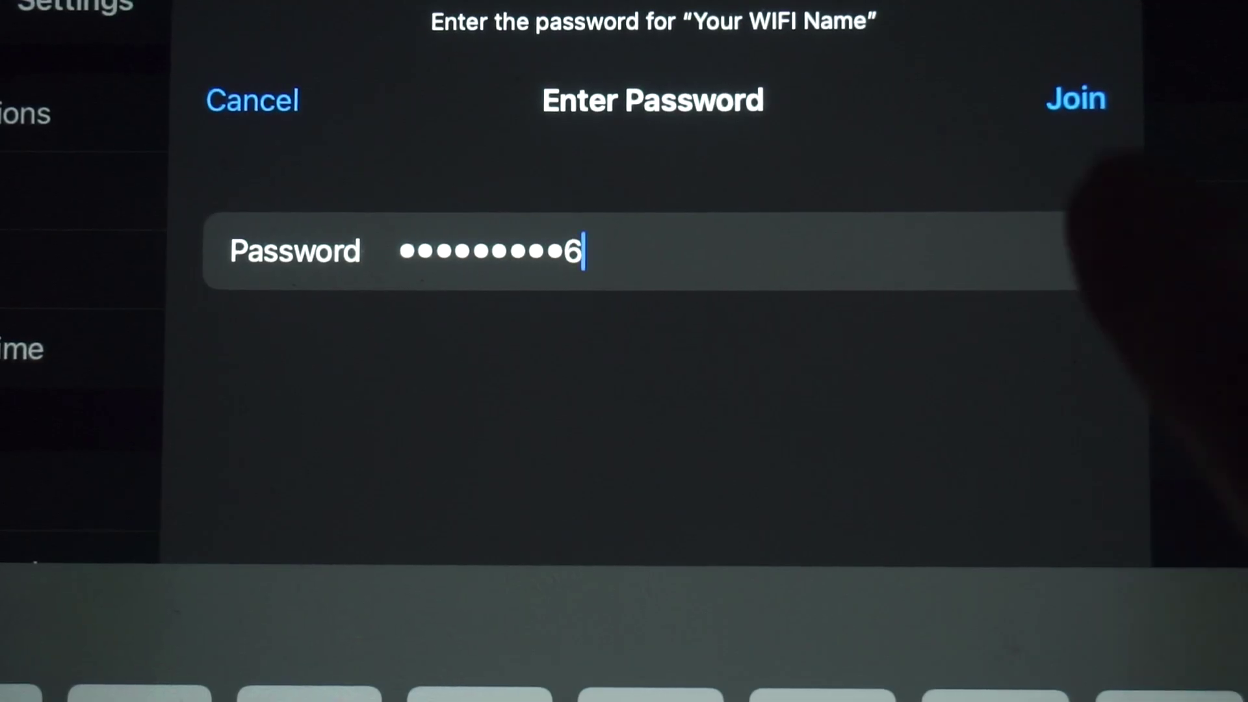
- Join the 'Your WIFI Name' network using the entered Wi-Fi password
click(1076, 99)
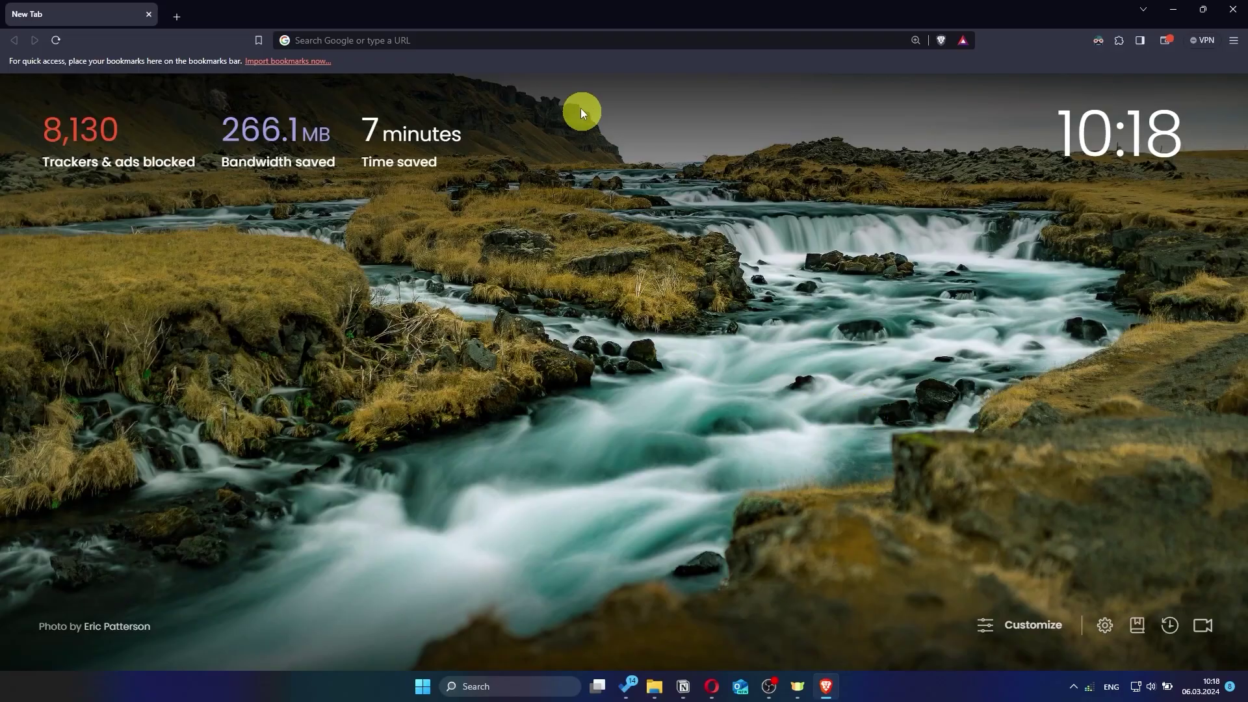
- Go to asusrouter.com in the browser
click(574, 40)
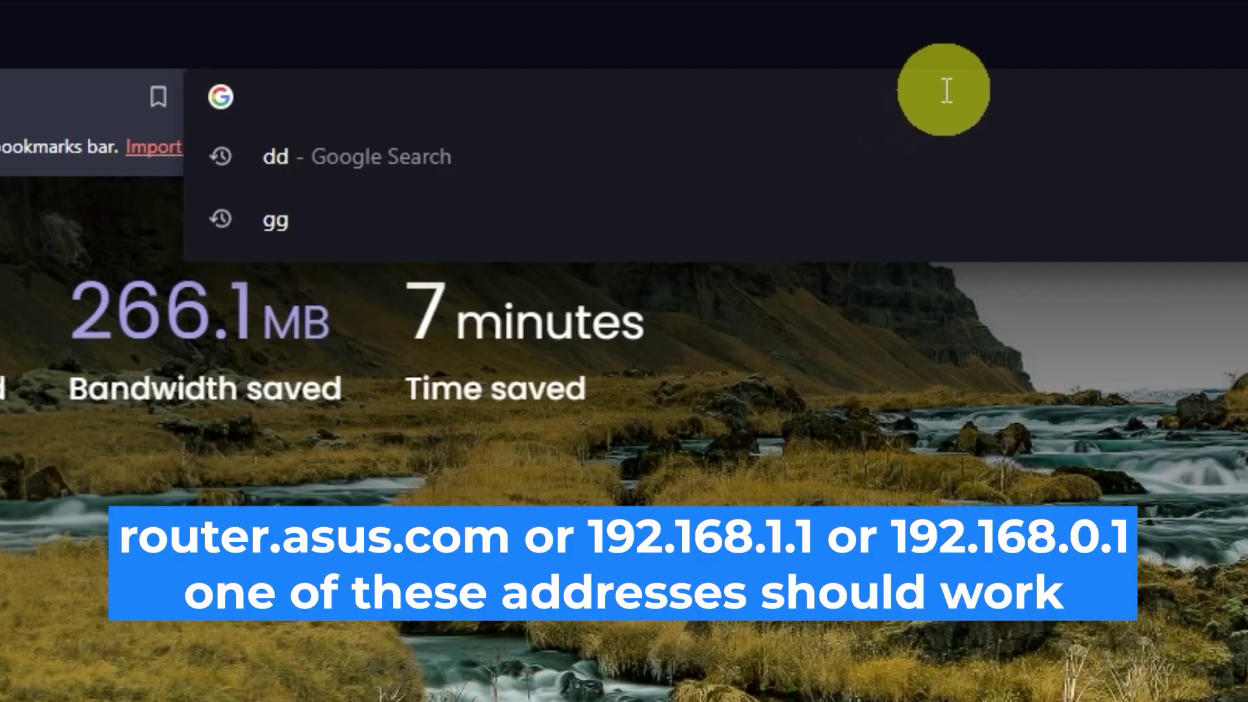
text(asusrouter)
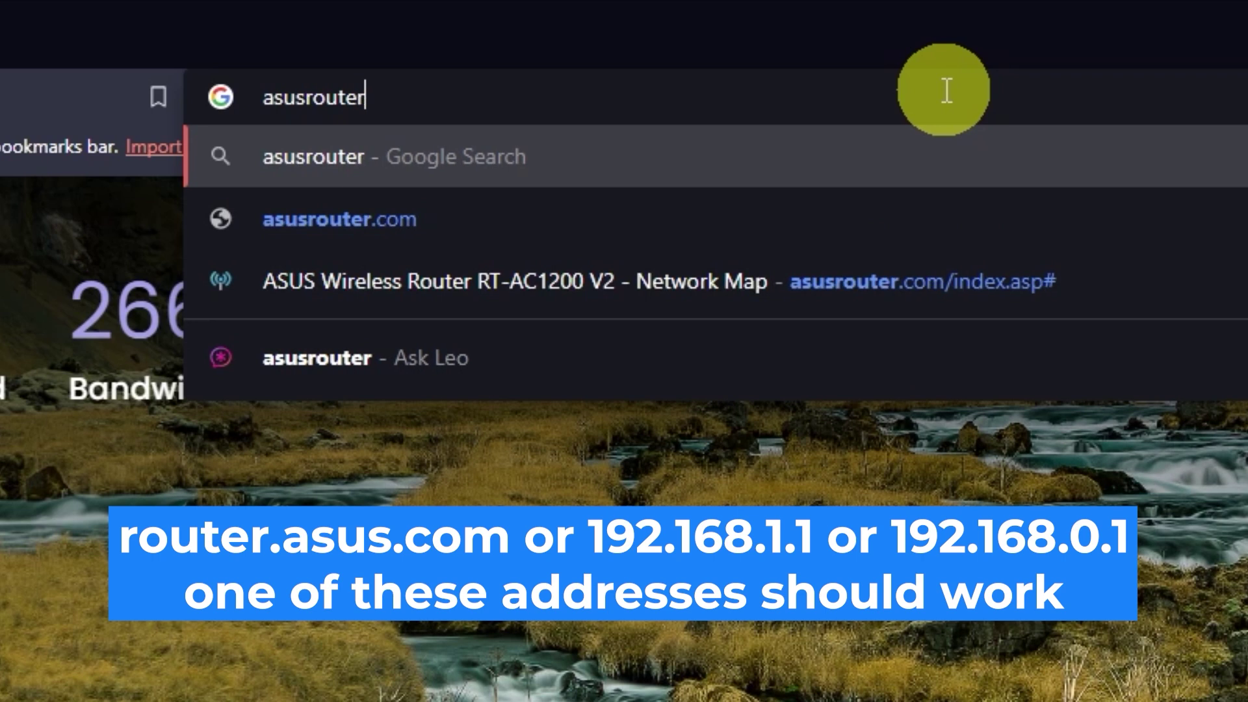
text(.com)
key(Return)
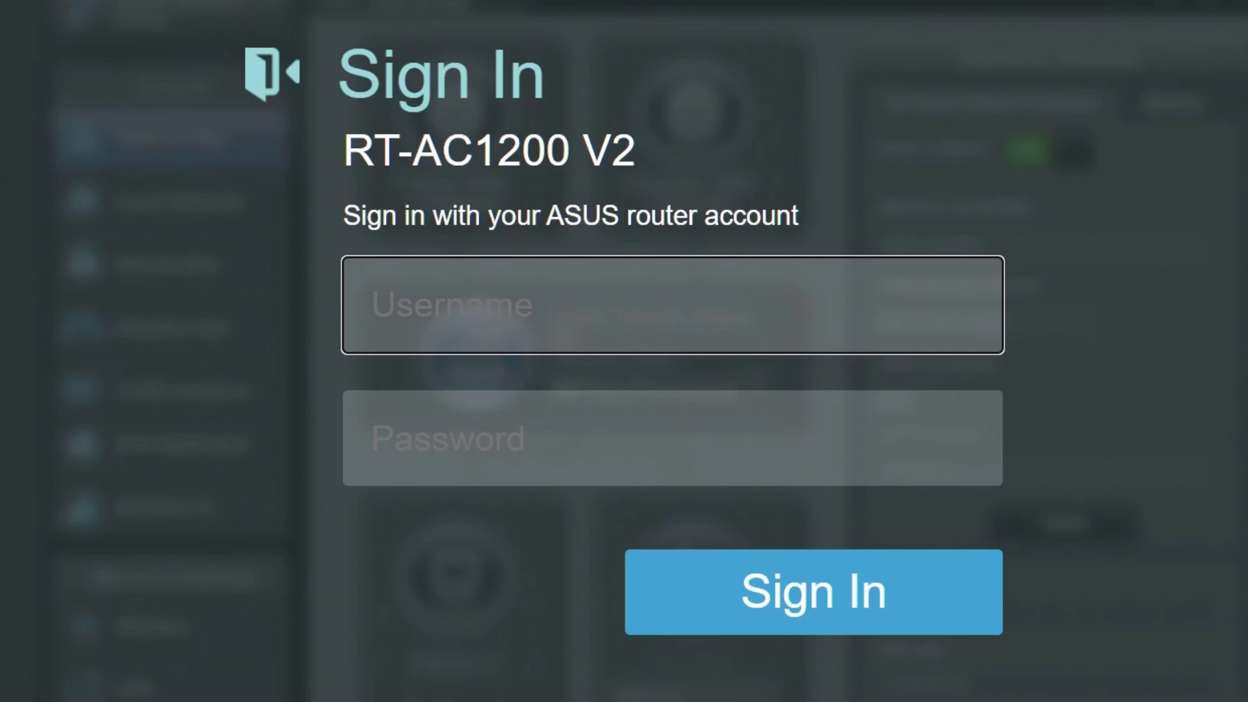
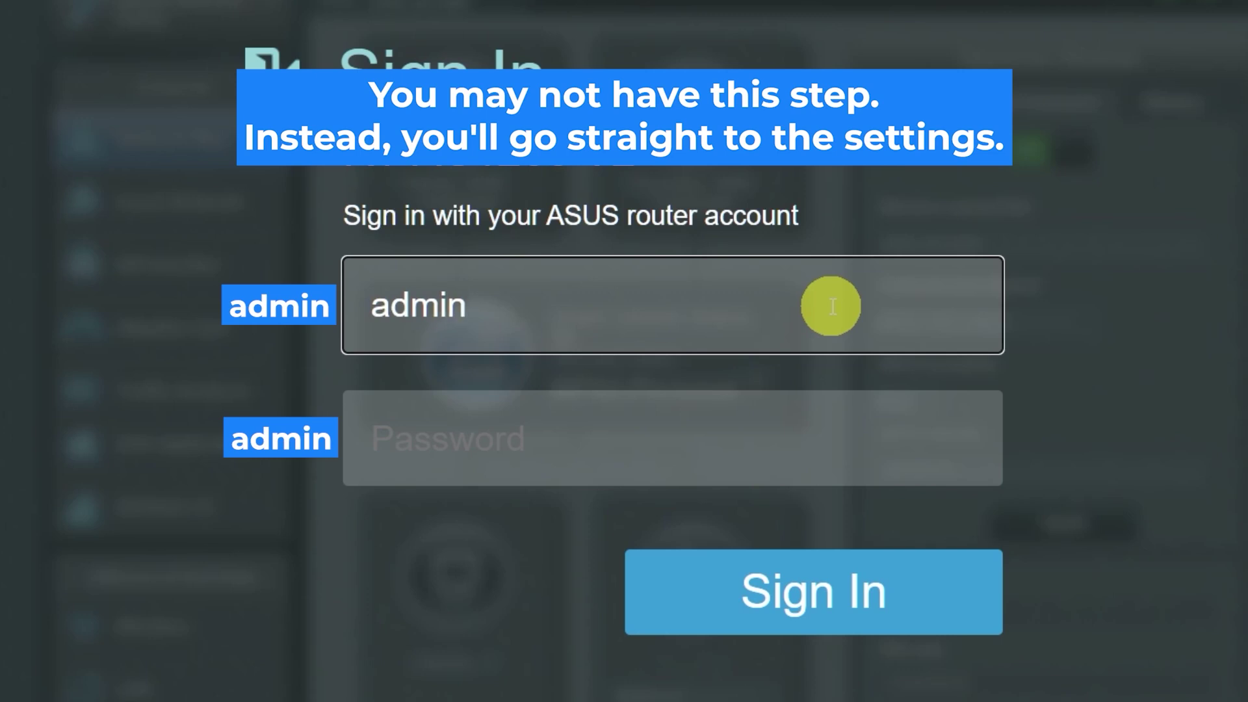
click(779, 443)
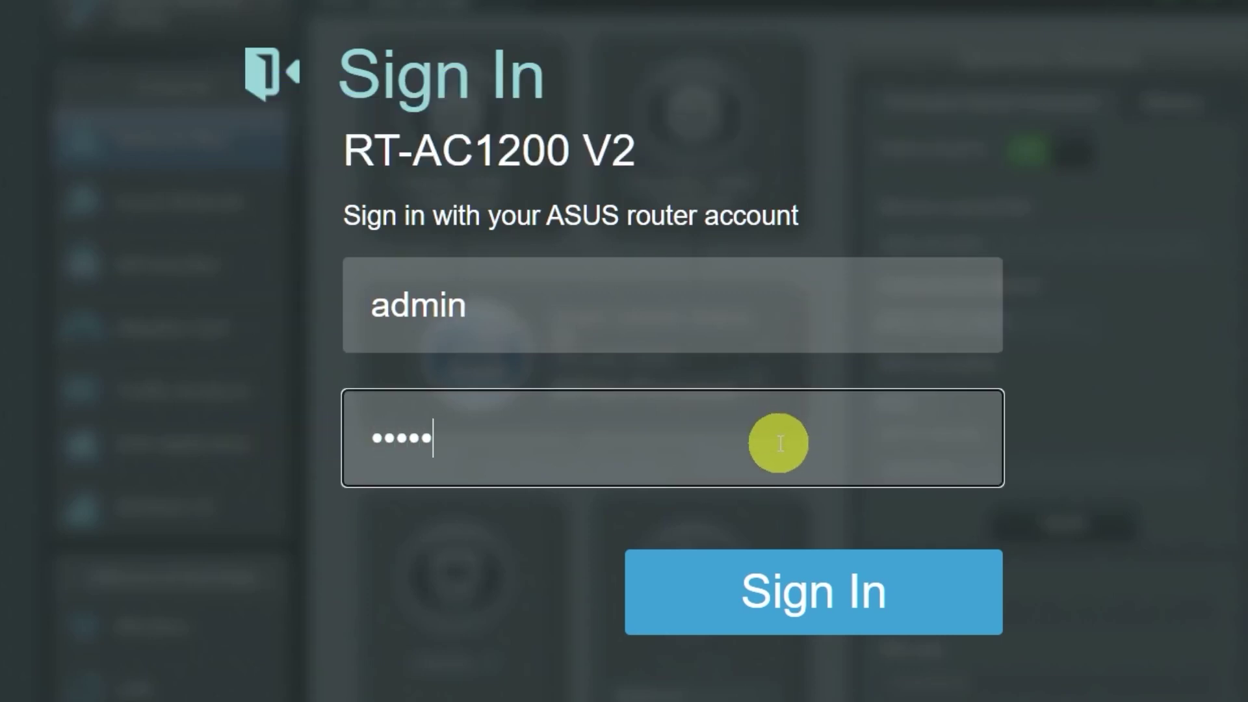
click(800, 591)
click(803, 564)
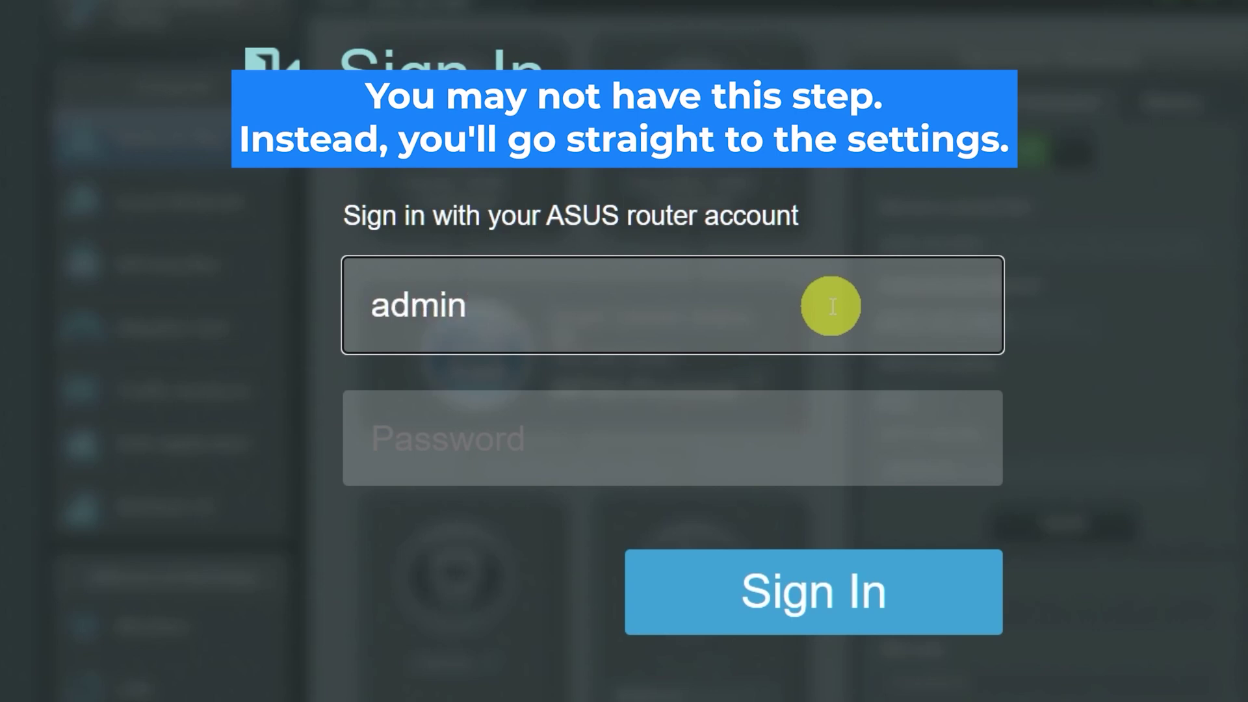
click(779, 443)
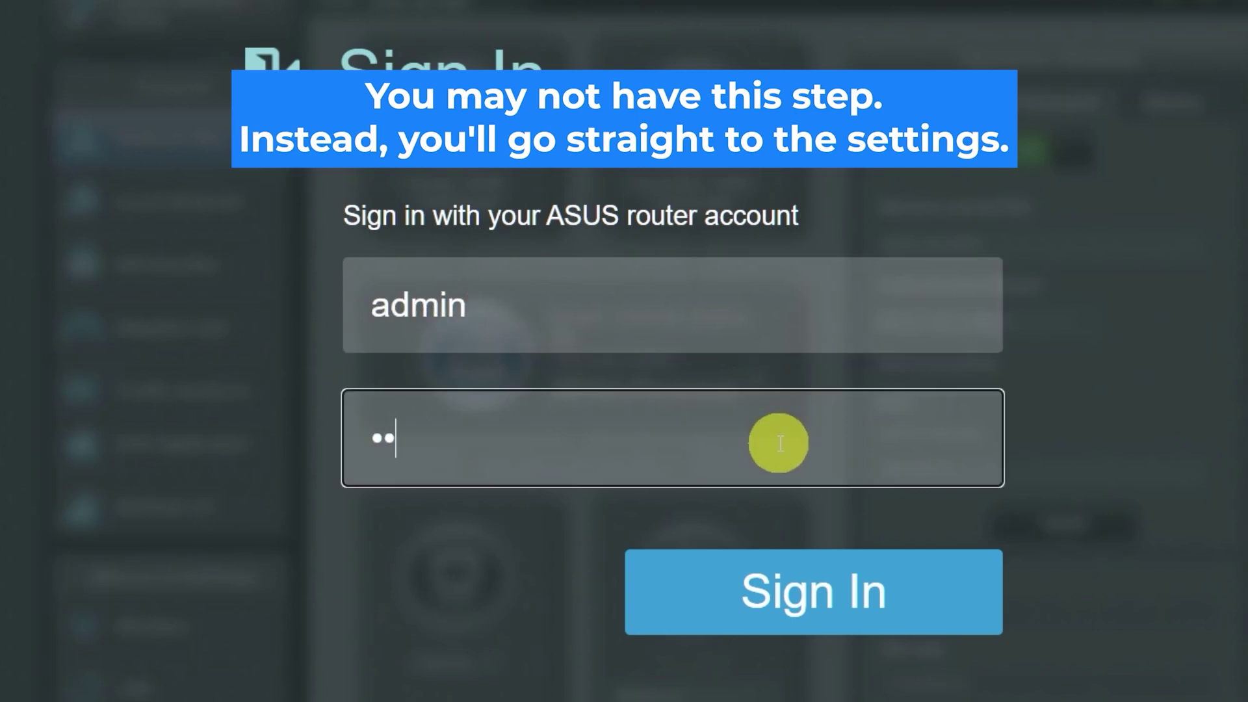
click(798, 590)
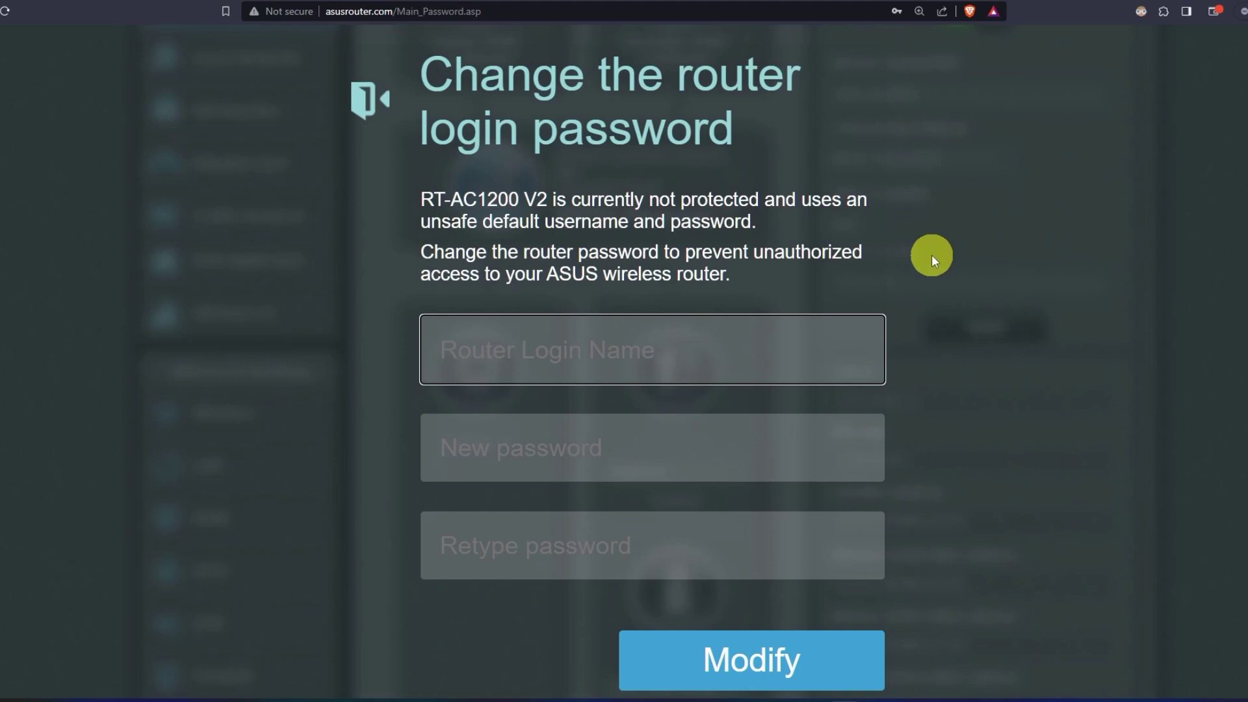
- Change the router login name to 'asus' with a new confirmed password, then launch Quick Internet Setup
text(asus)
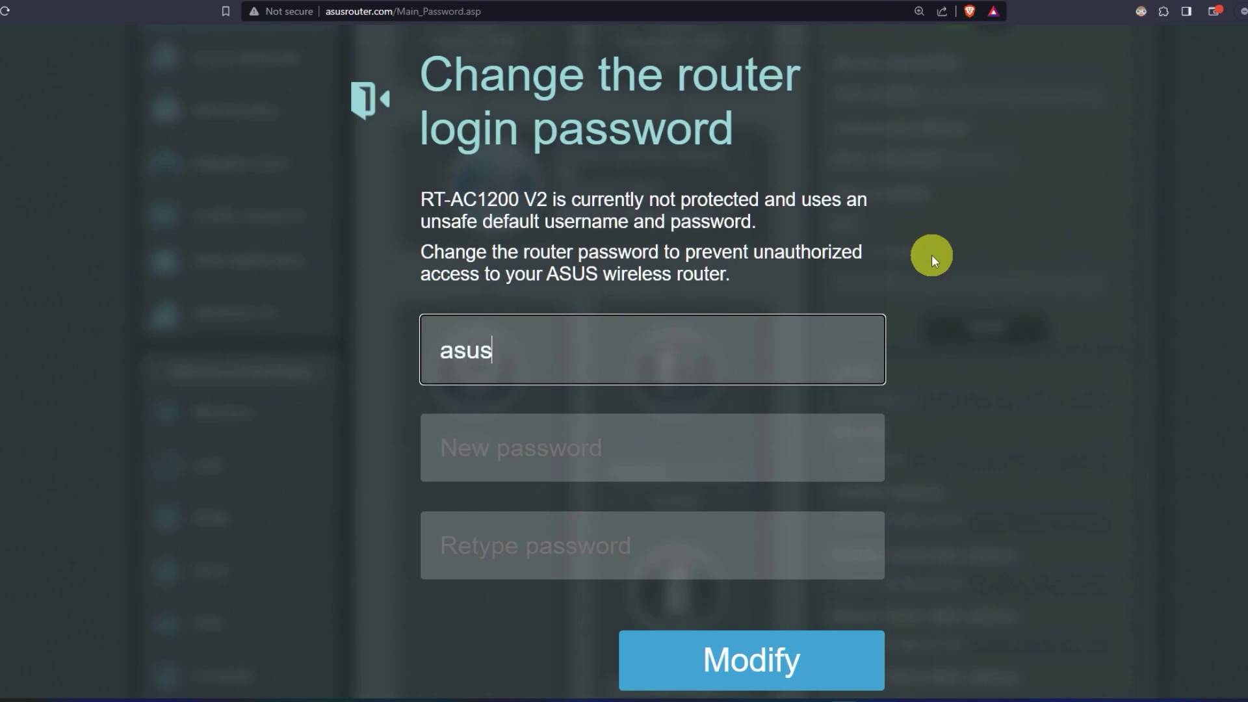
click(676, 443)
text(***)
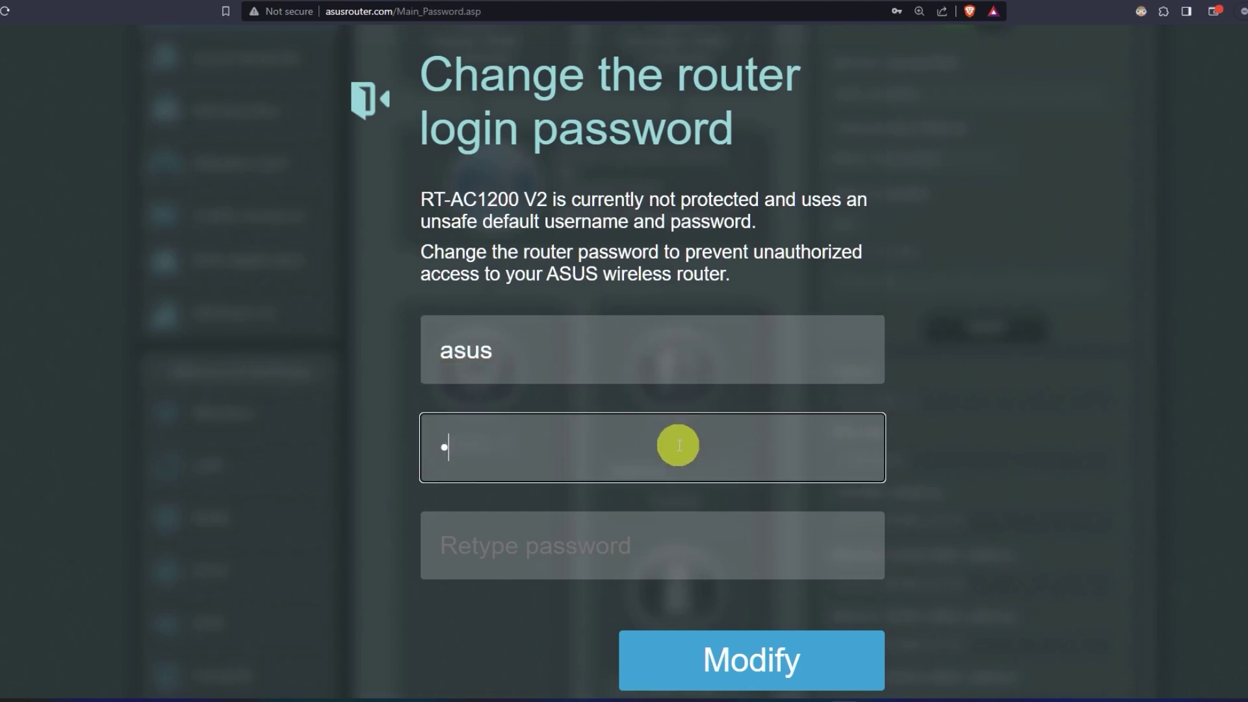
text(********)
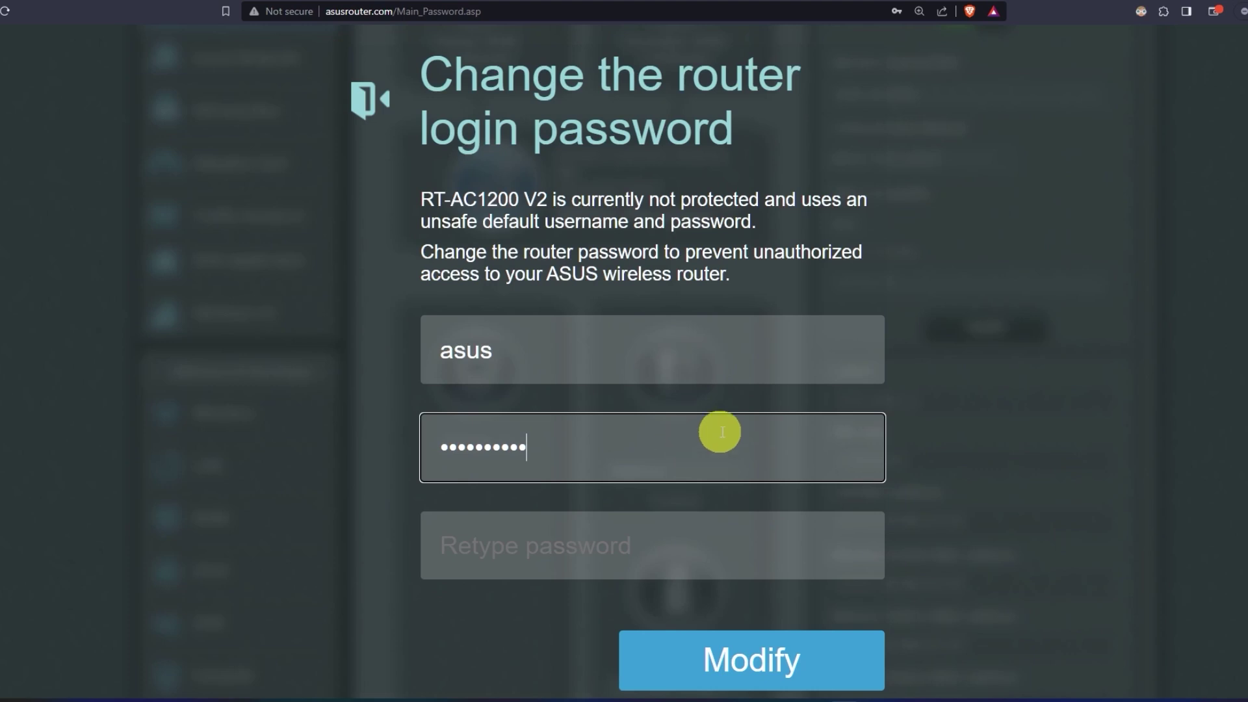
click(674, 553)
text(********)
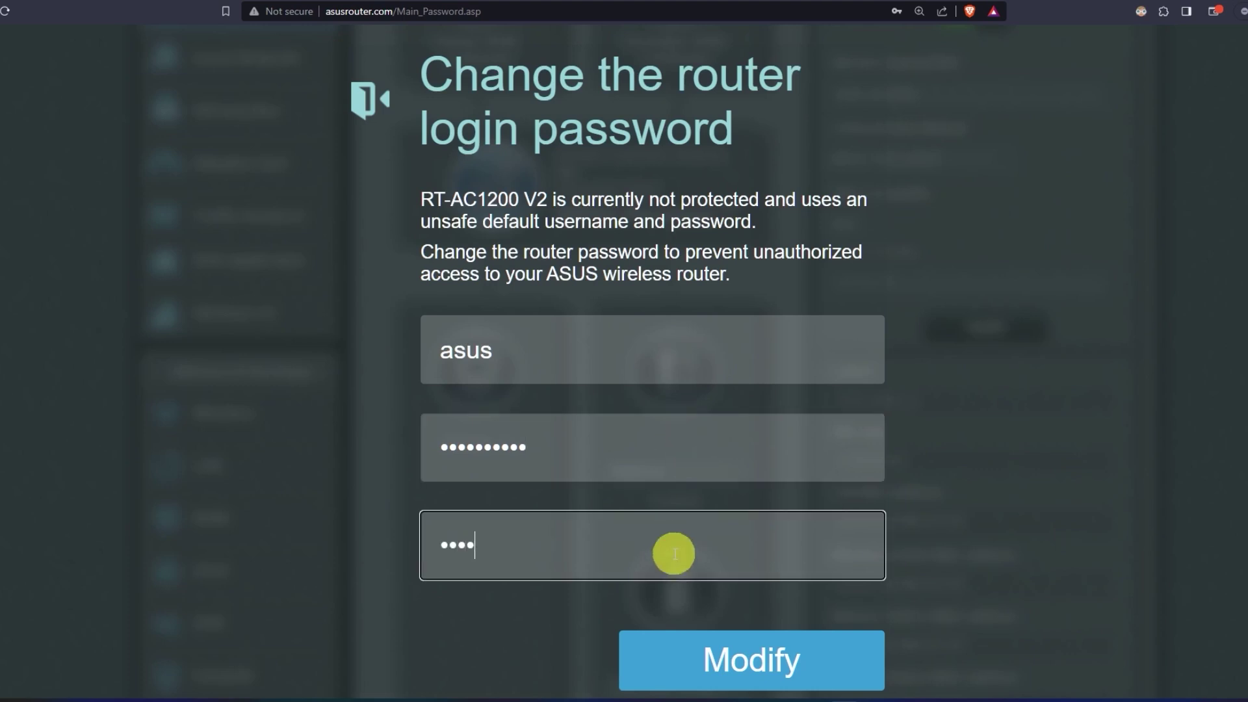
text(**)
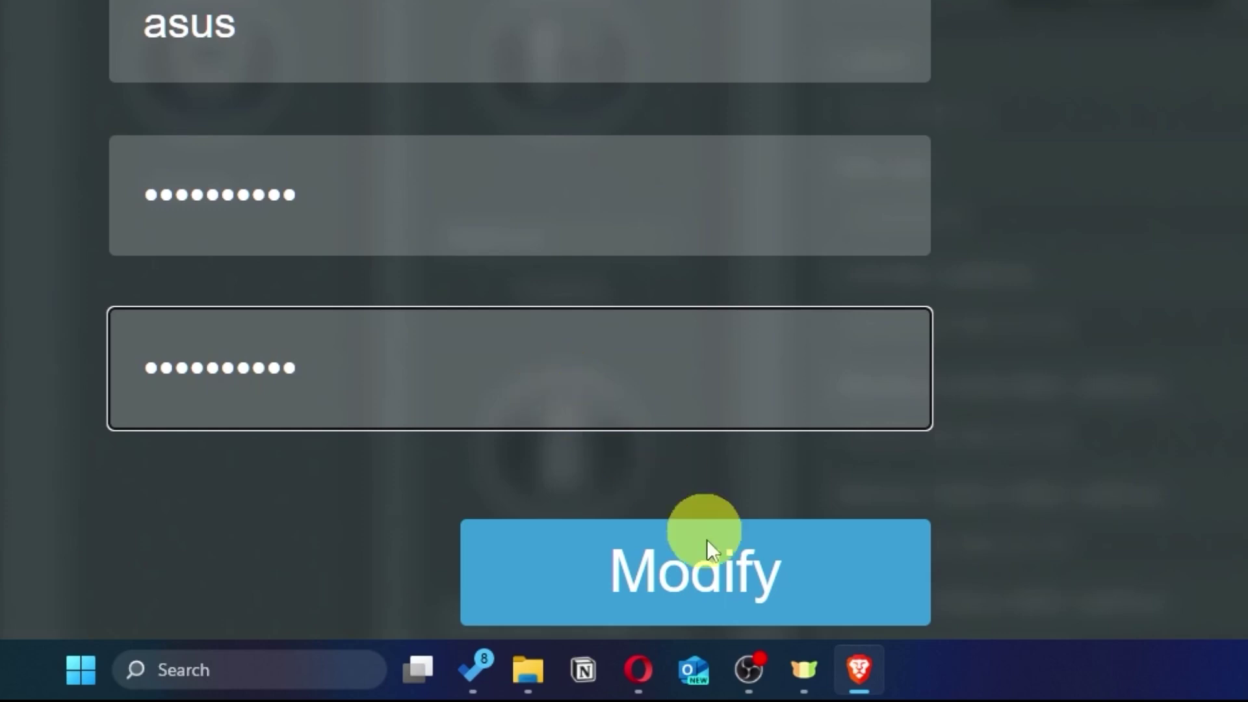
click(798, 586)
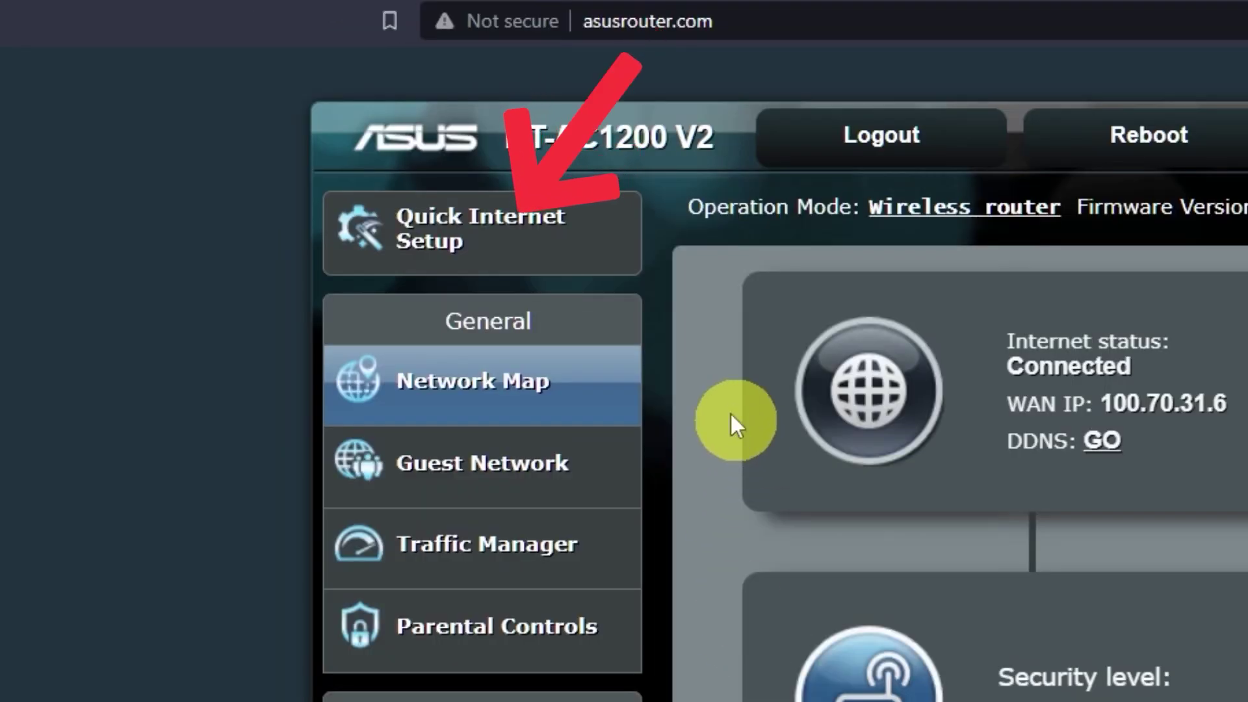
click(554, 259)
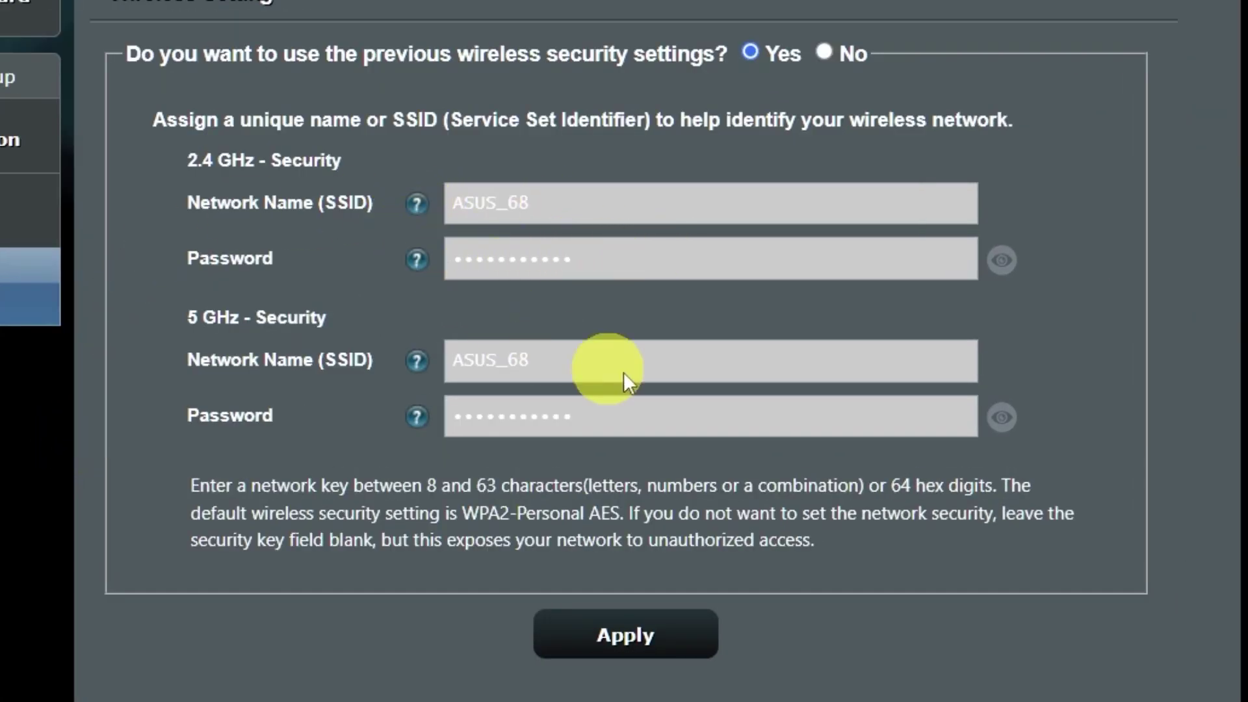
- Enter a new Wi-Fi password for the 2.4 GHz and 5 GHz ASUS_68 networks
click(1010, 418)
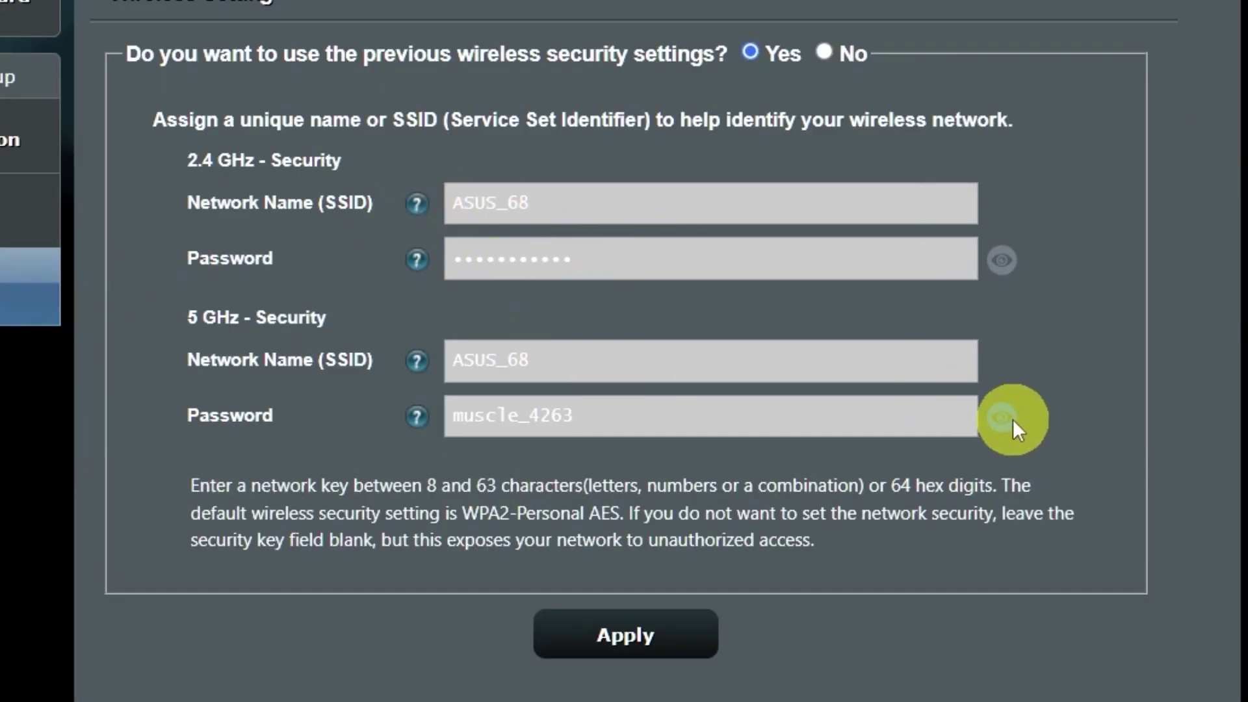
click(998, 266)
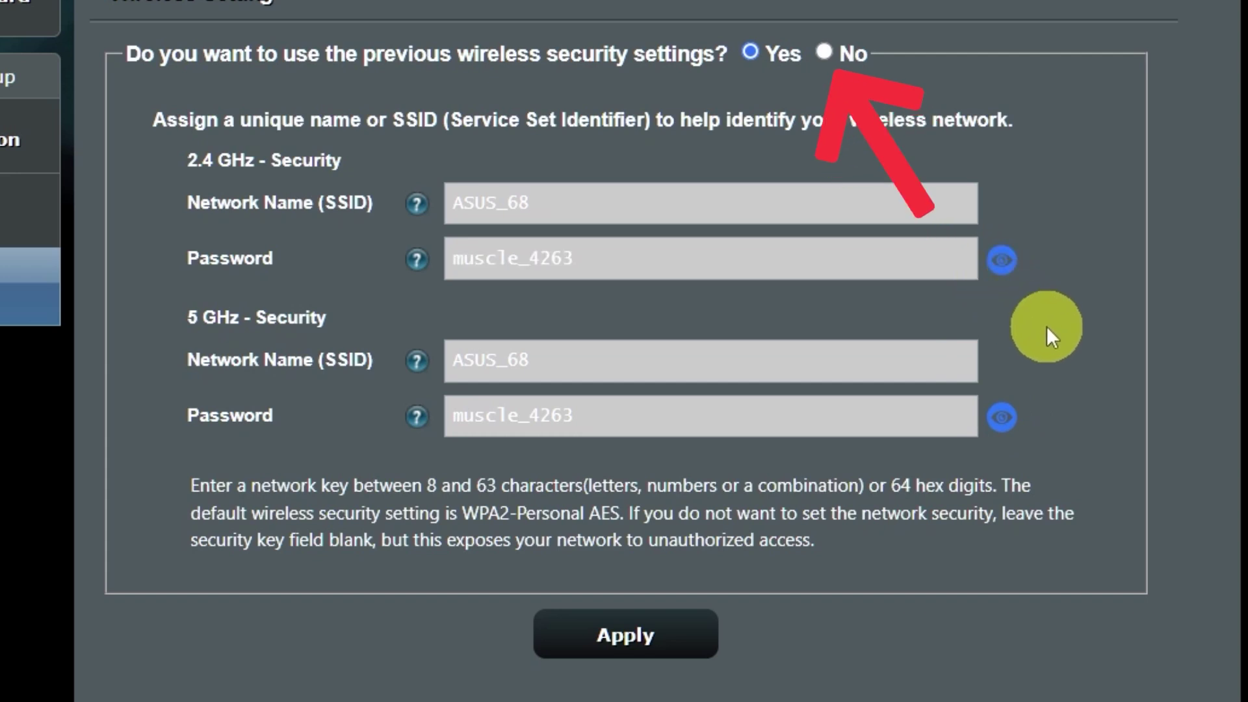
click(826, 53)
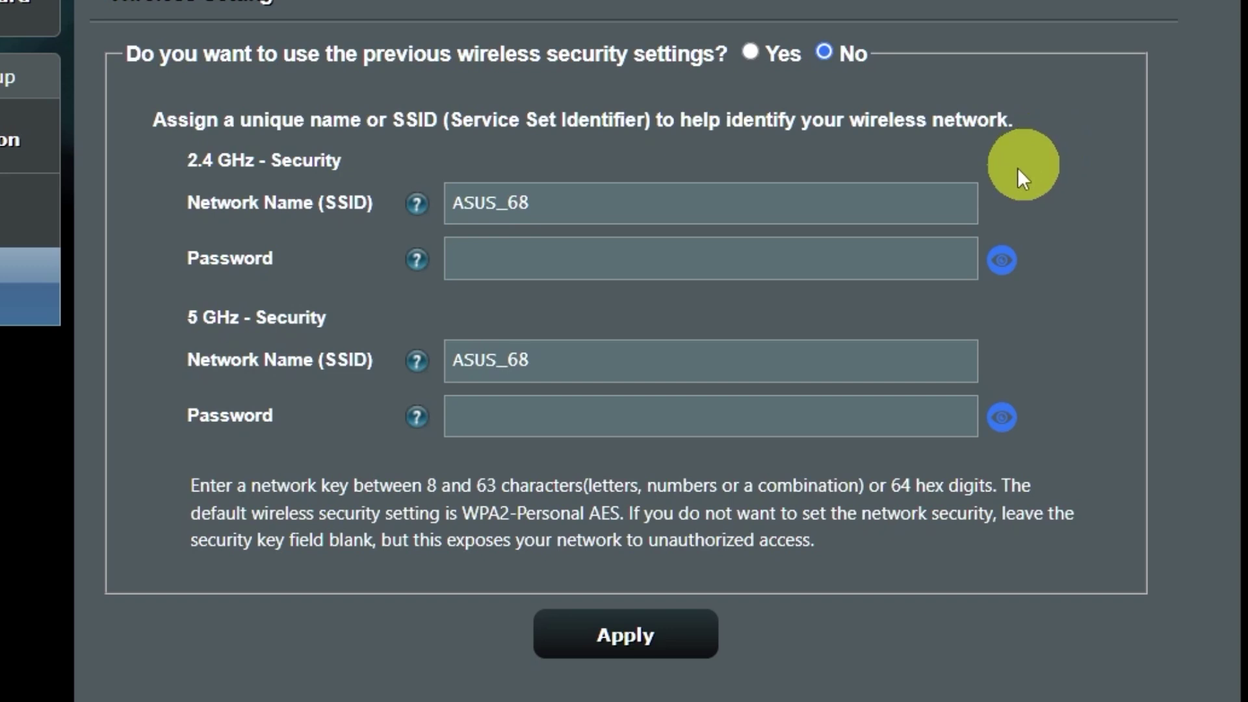
click(745, 263)
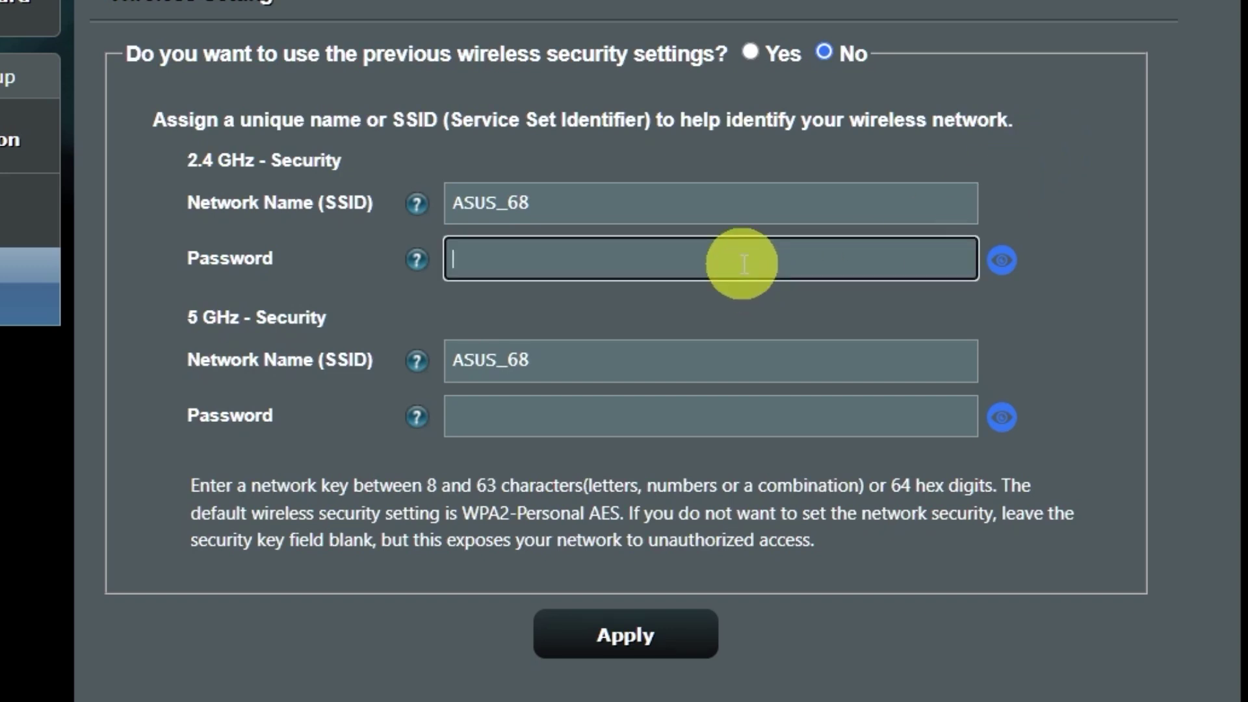
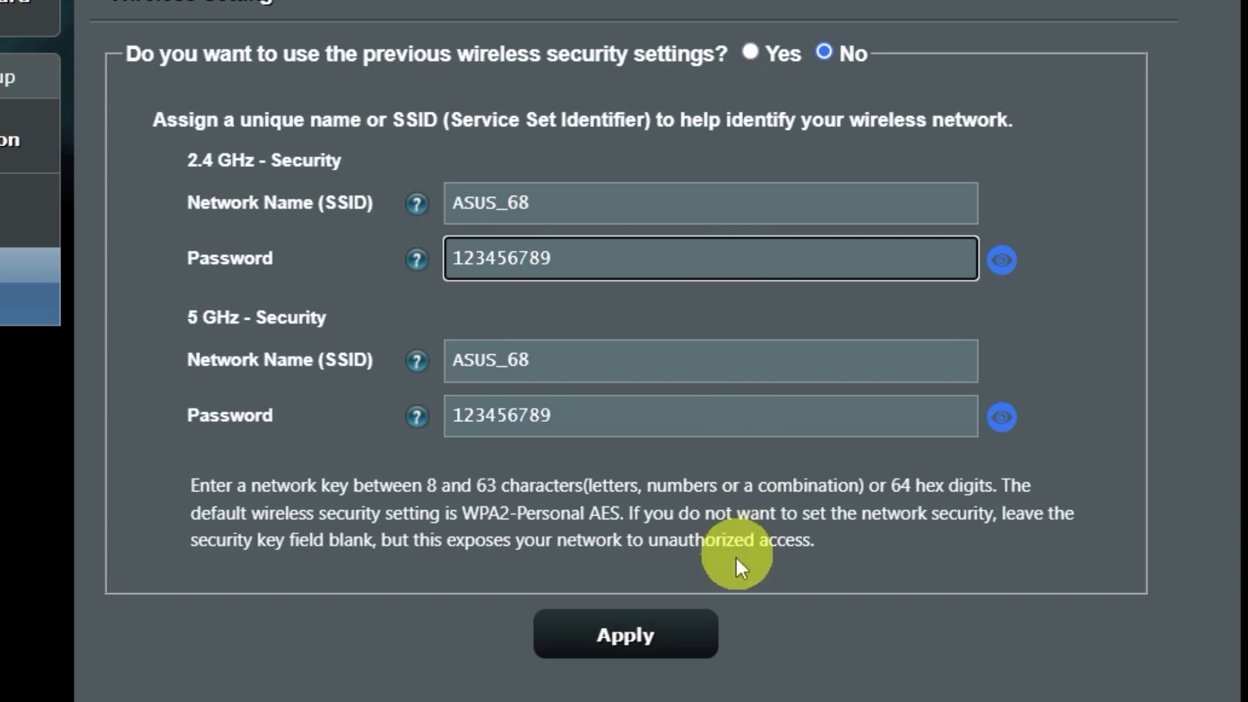
- Apply the new Wi-Fi passwords, accept the weak-password warning, and complete the wizard
click(655, 637)
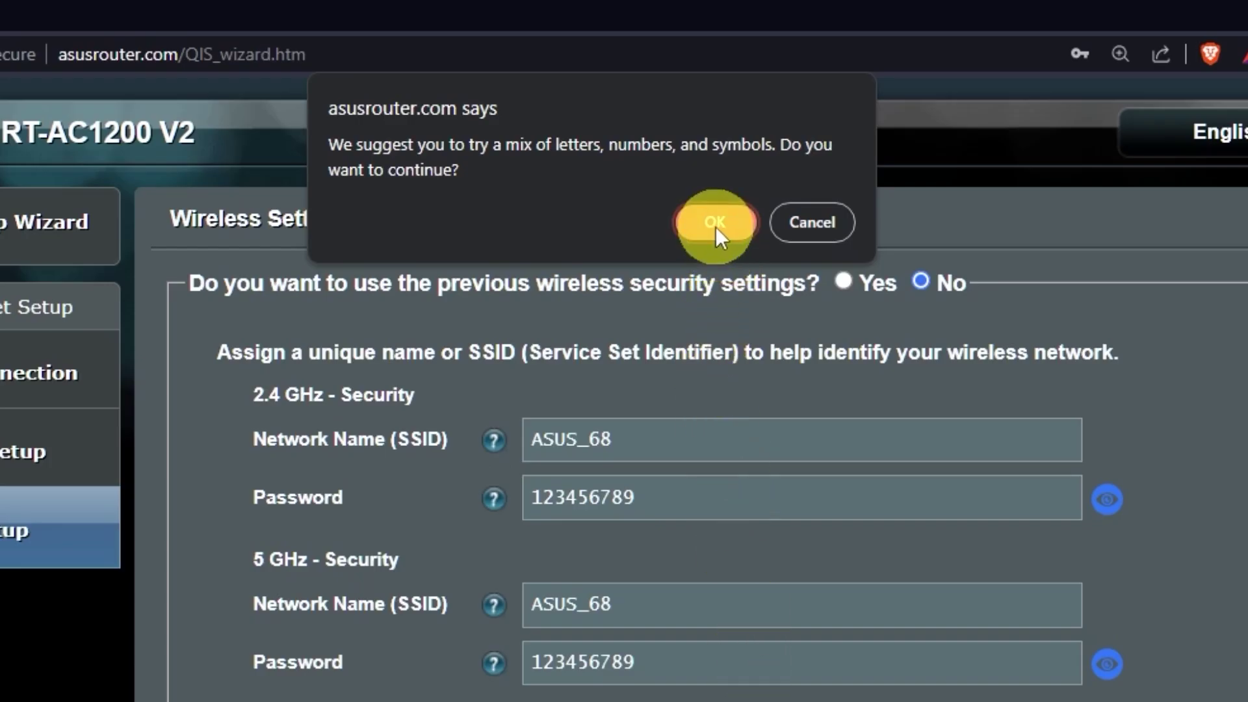
click(736, 223)
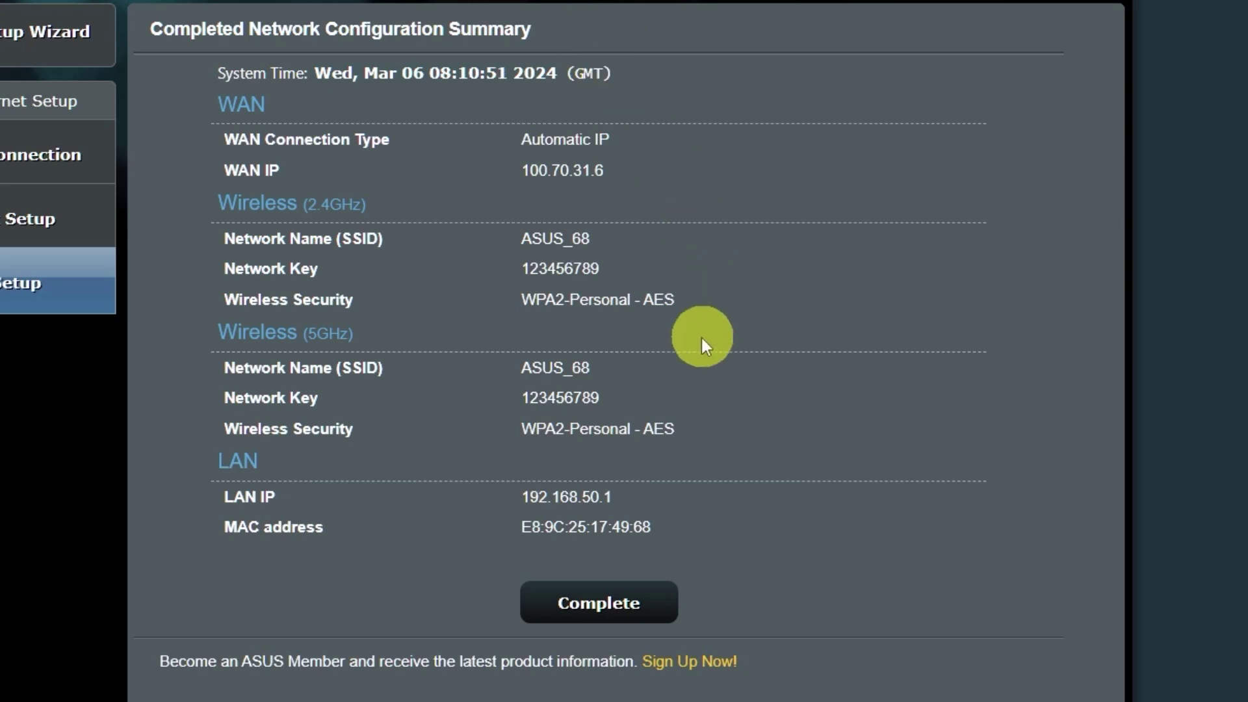
click(624, 603)
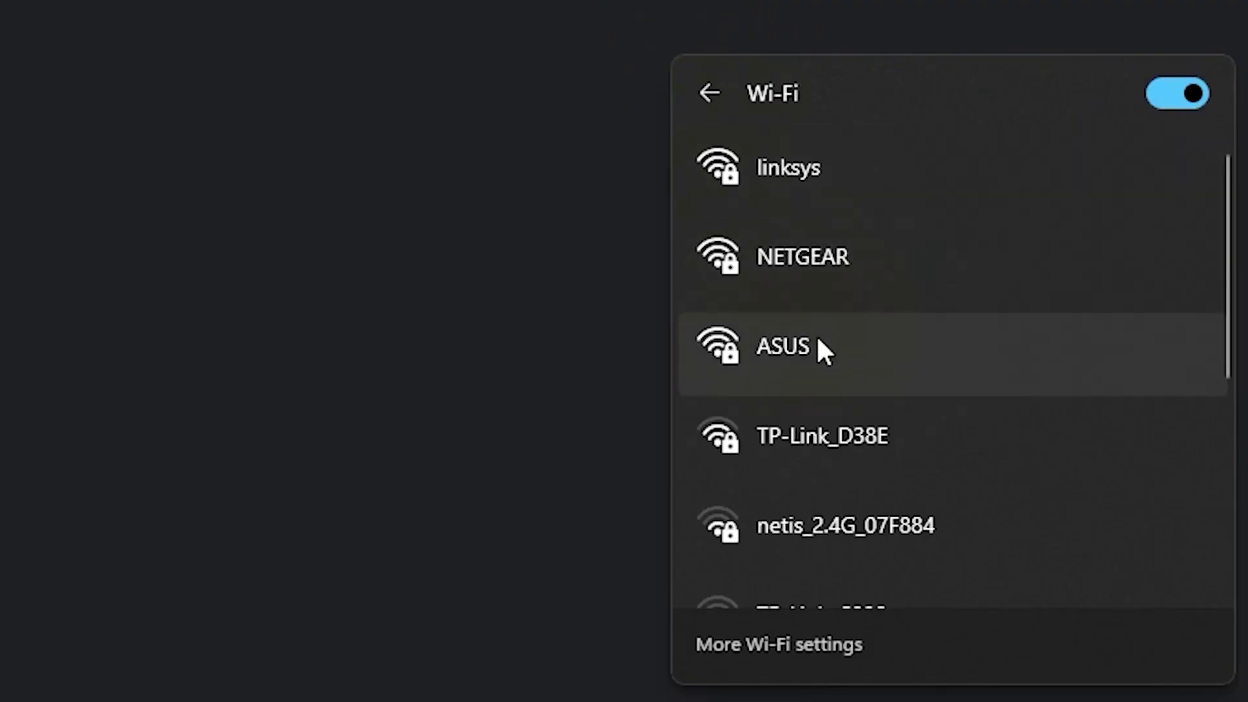
- Connect the computer to the ASUS Wi-Fi network by entering its new security key
click(817, 338)
click(1046, 494)
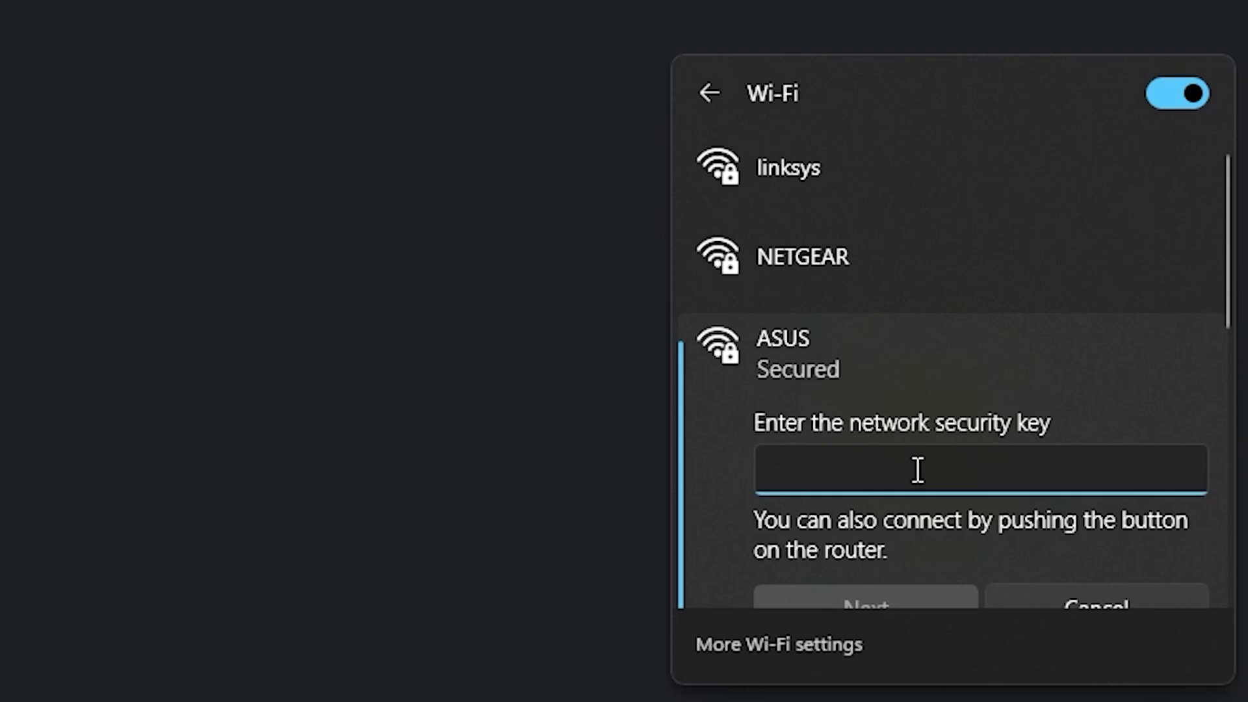
text(•••••••••)
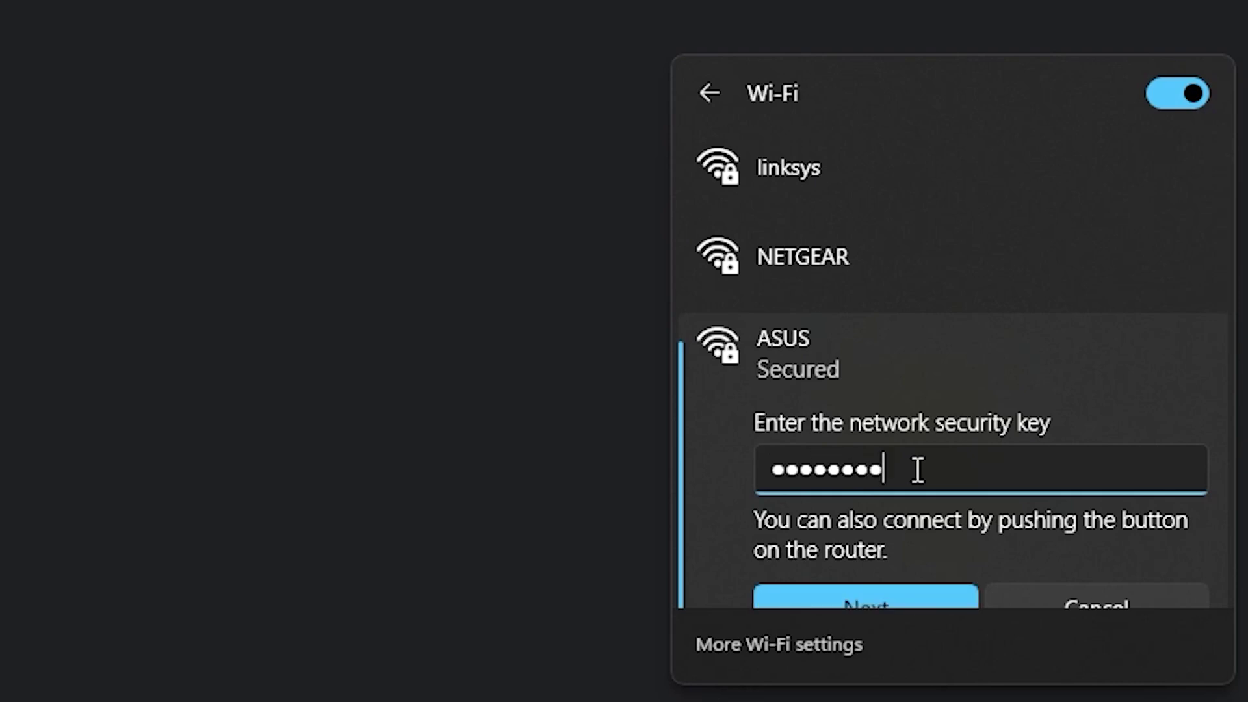
click(887, 593)
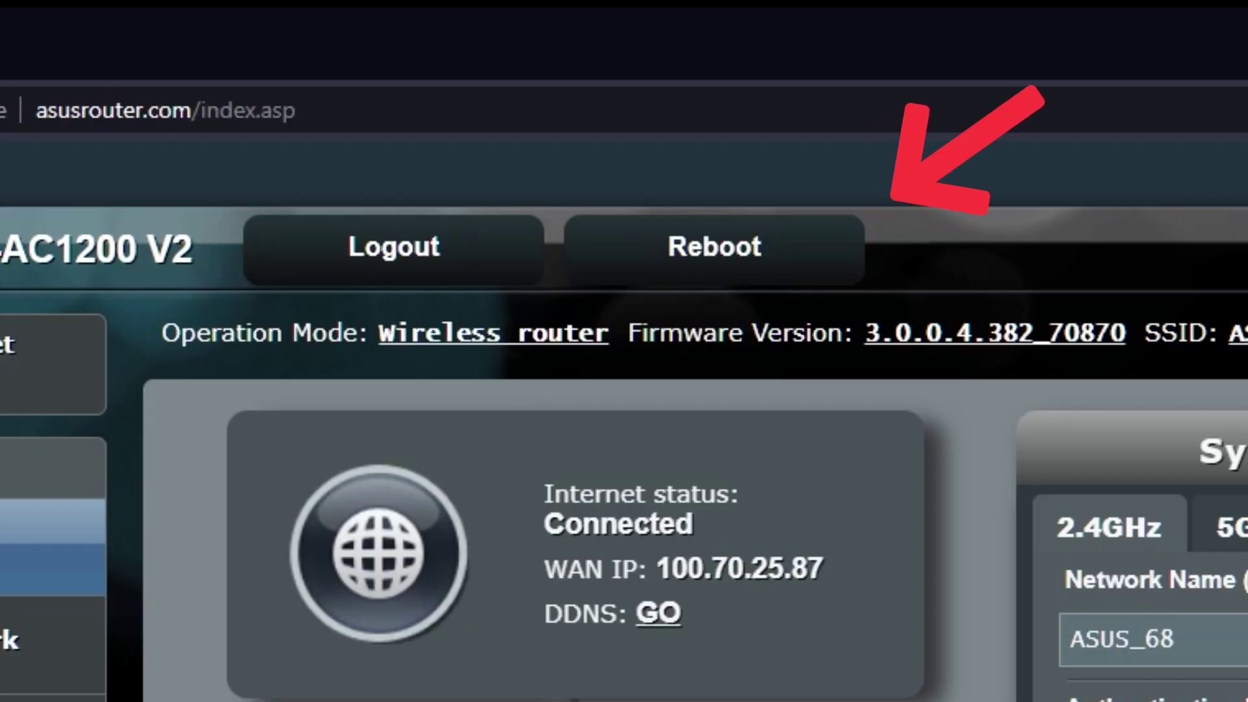
- Reboot the router and confirm the restart
click(759, 257)
click(762, 260)
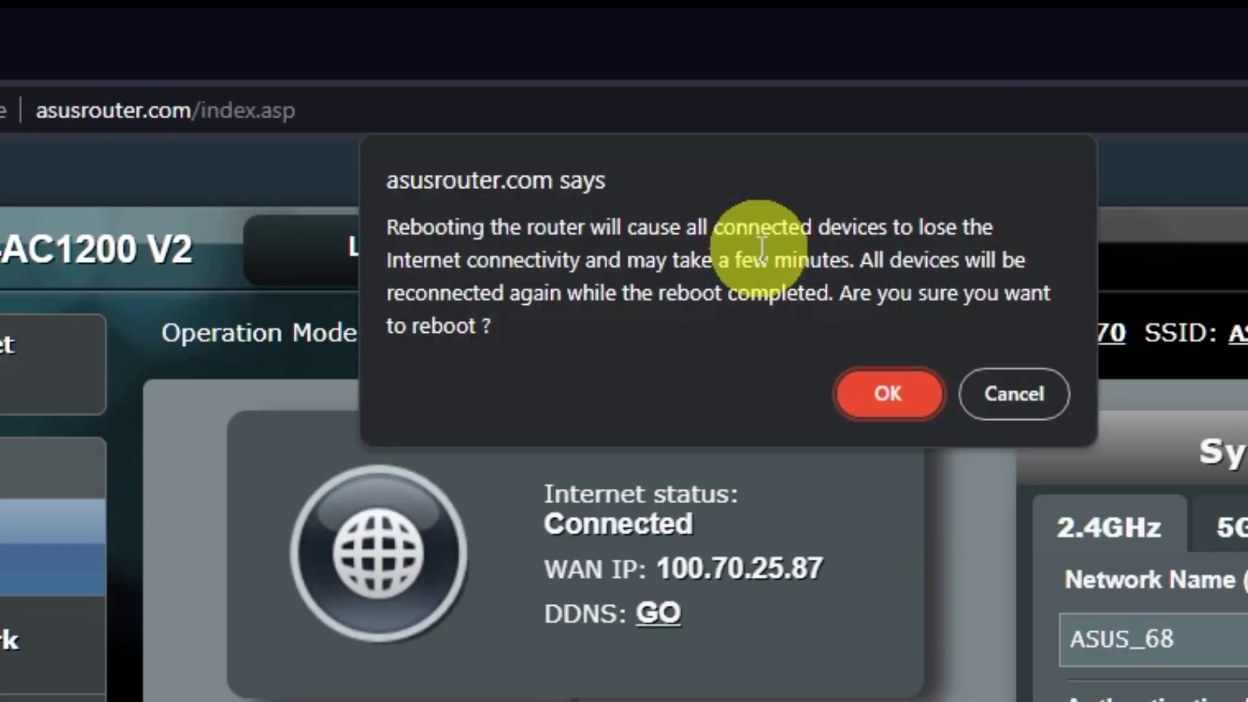
click(891, 395)
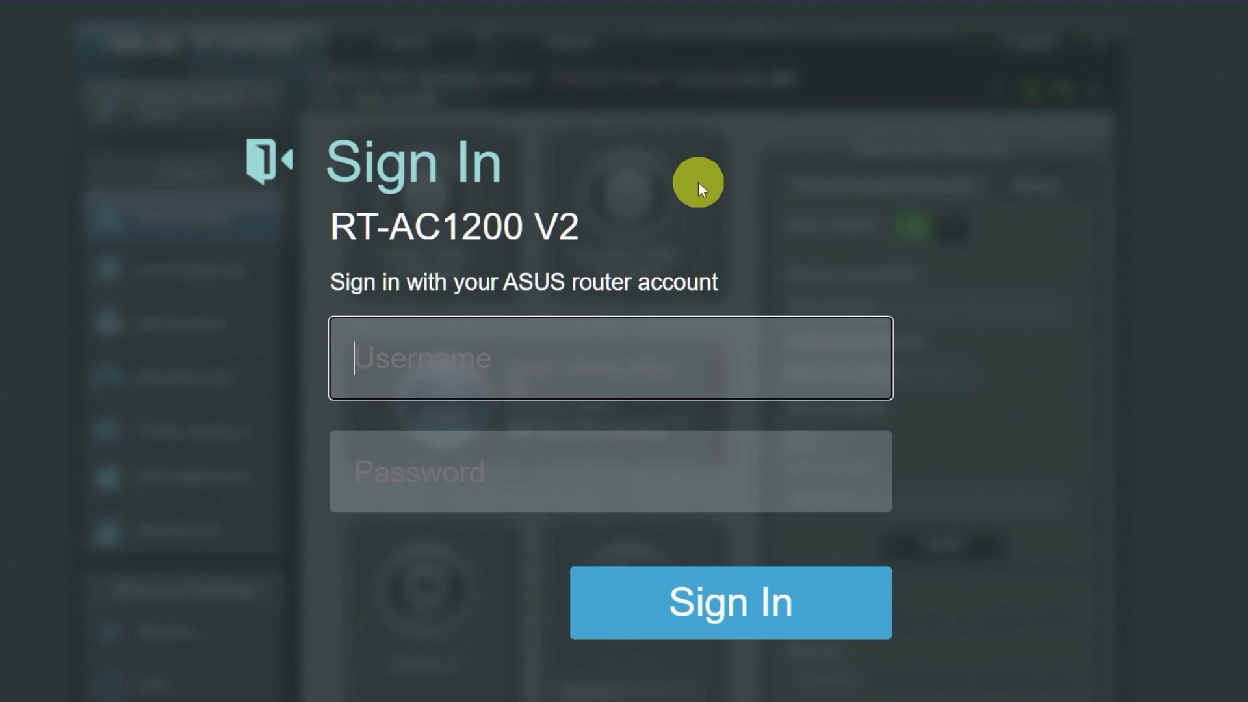
key(ctrl+t)
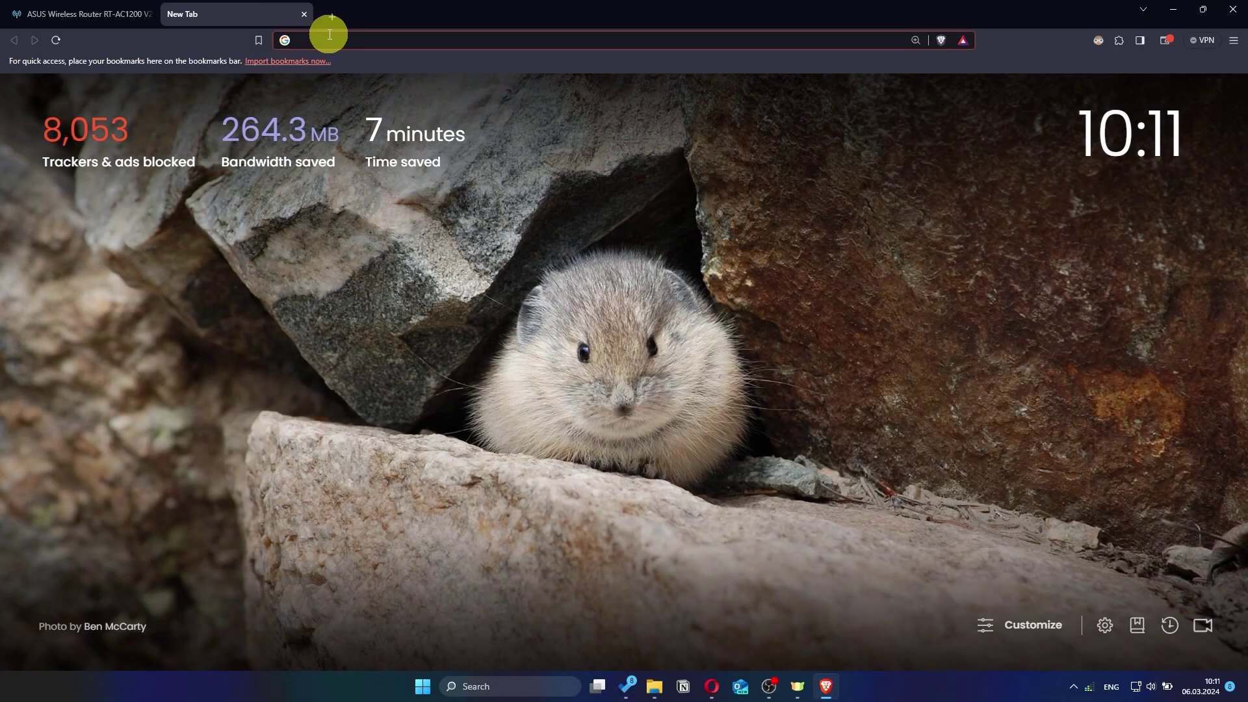
- Test connectivity with a 'gg' search, then sign back in as 'asus' with the new password
text(gg)
key(Return)
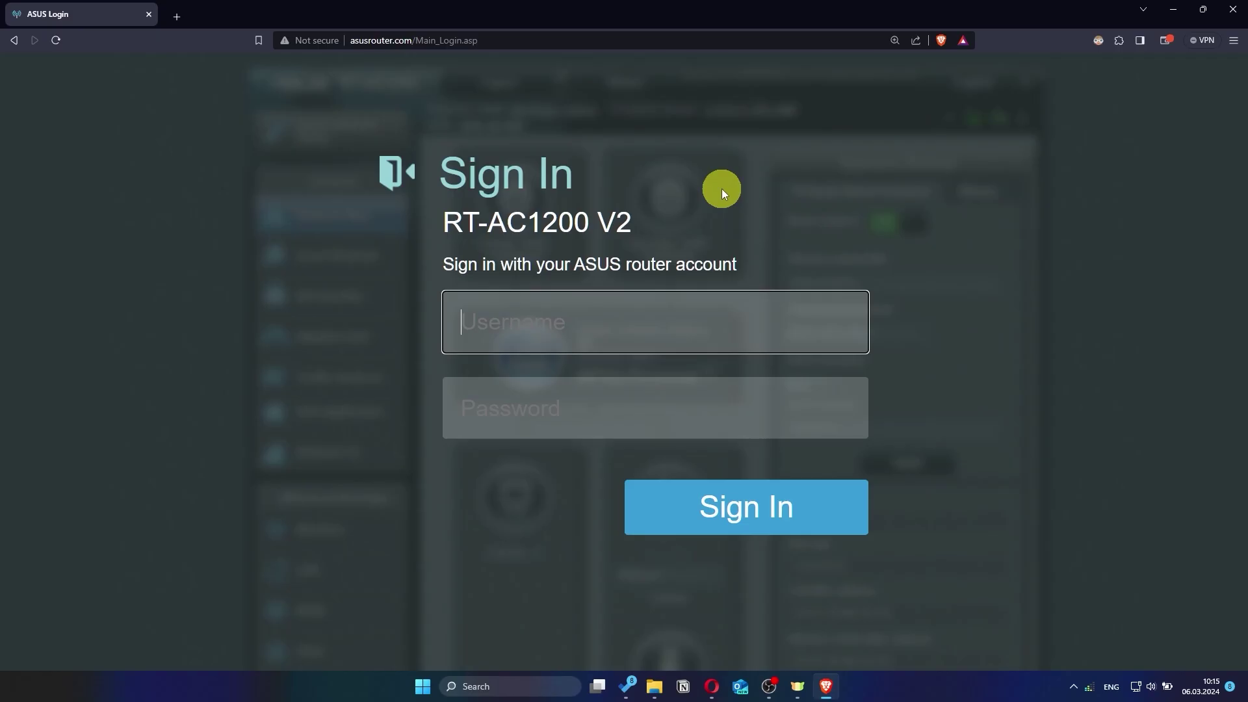
text(asus)
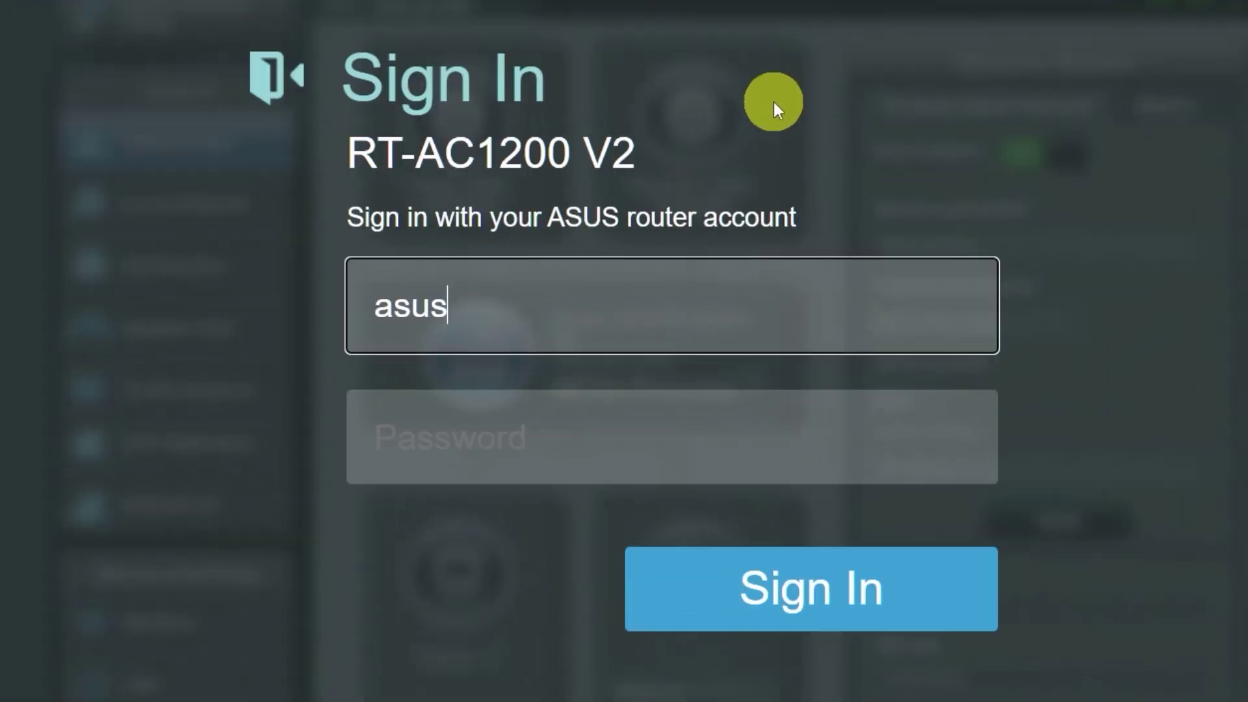
click(650, 444)
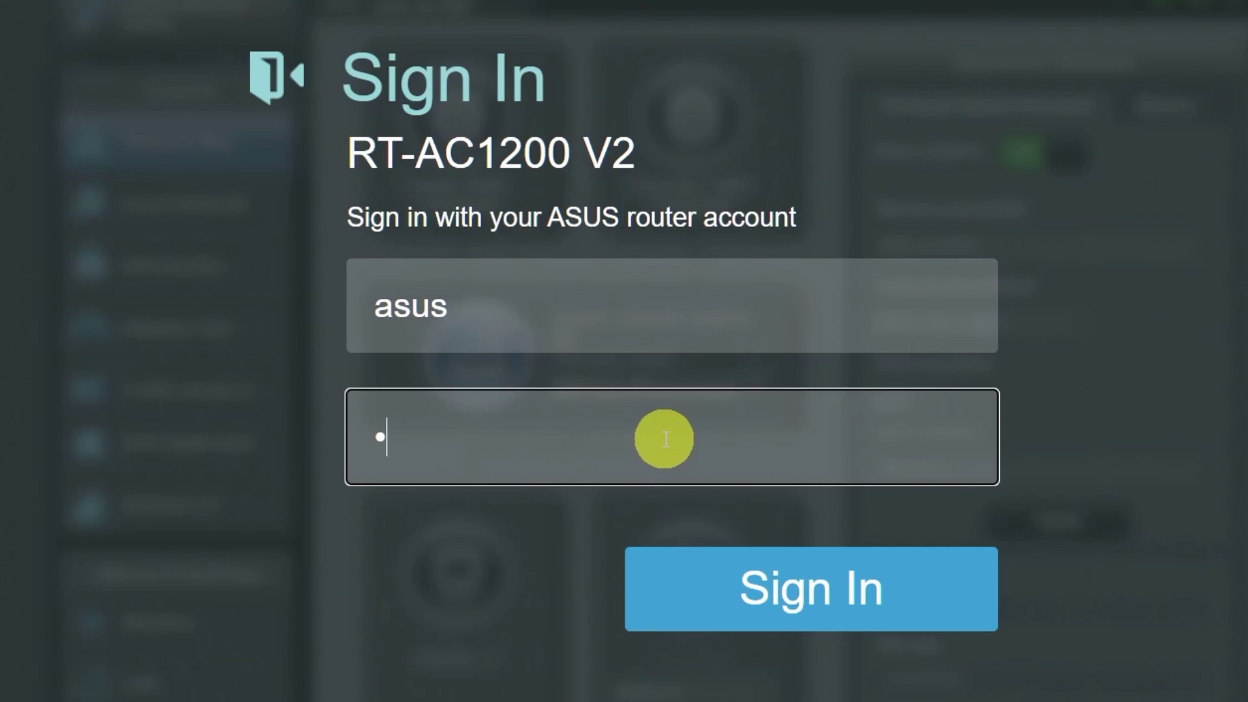
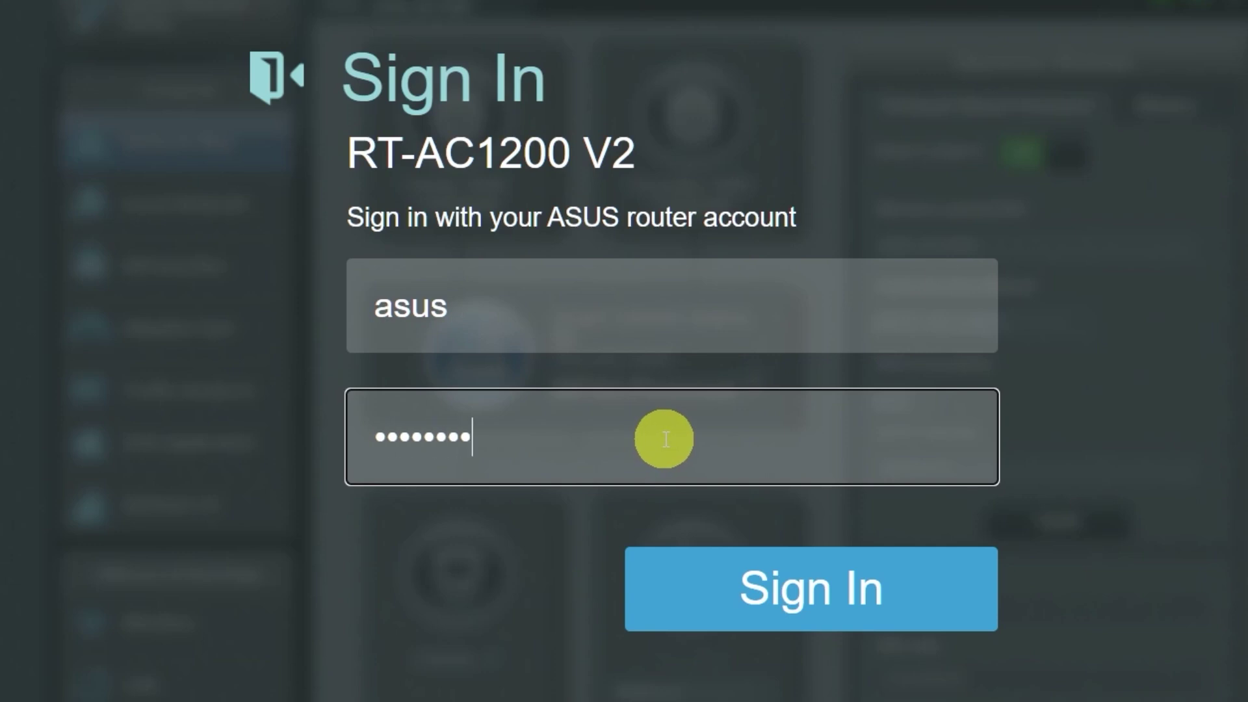
click(787, 594)
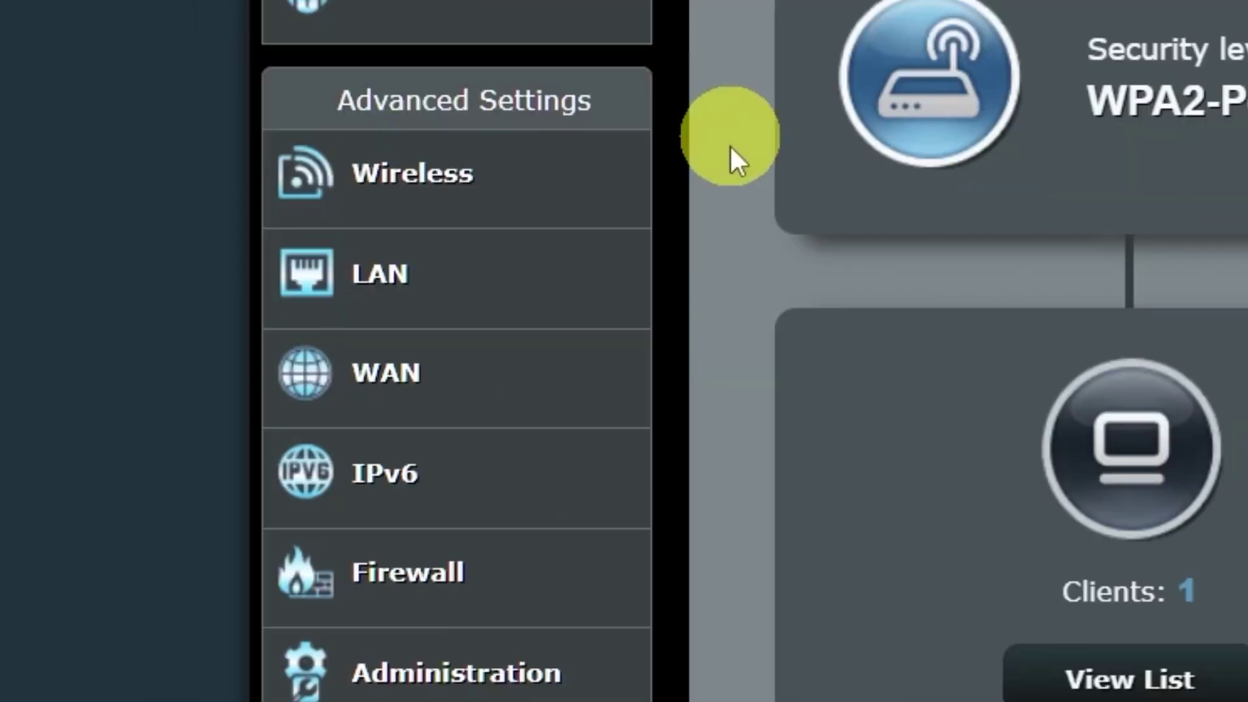
click(517, 380)
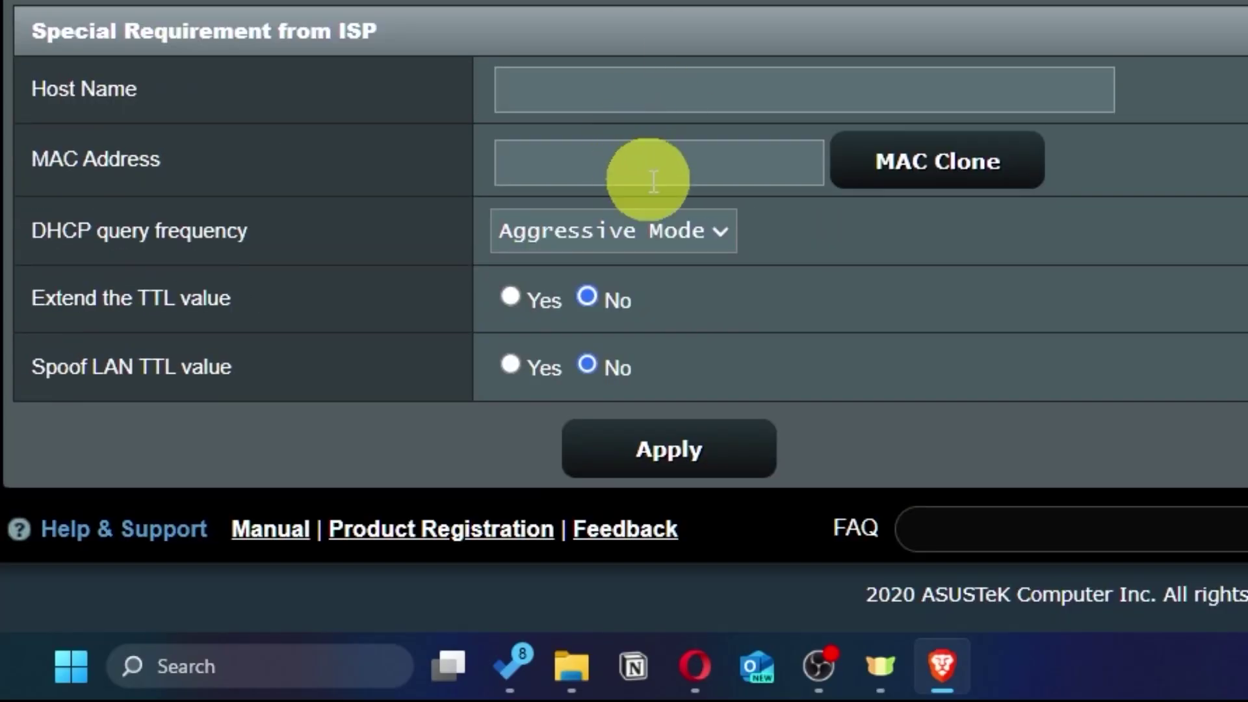
click(1014, 184)
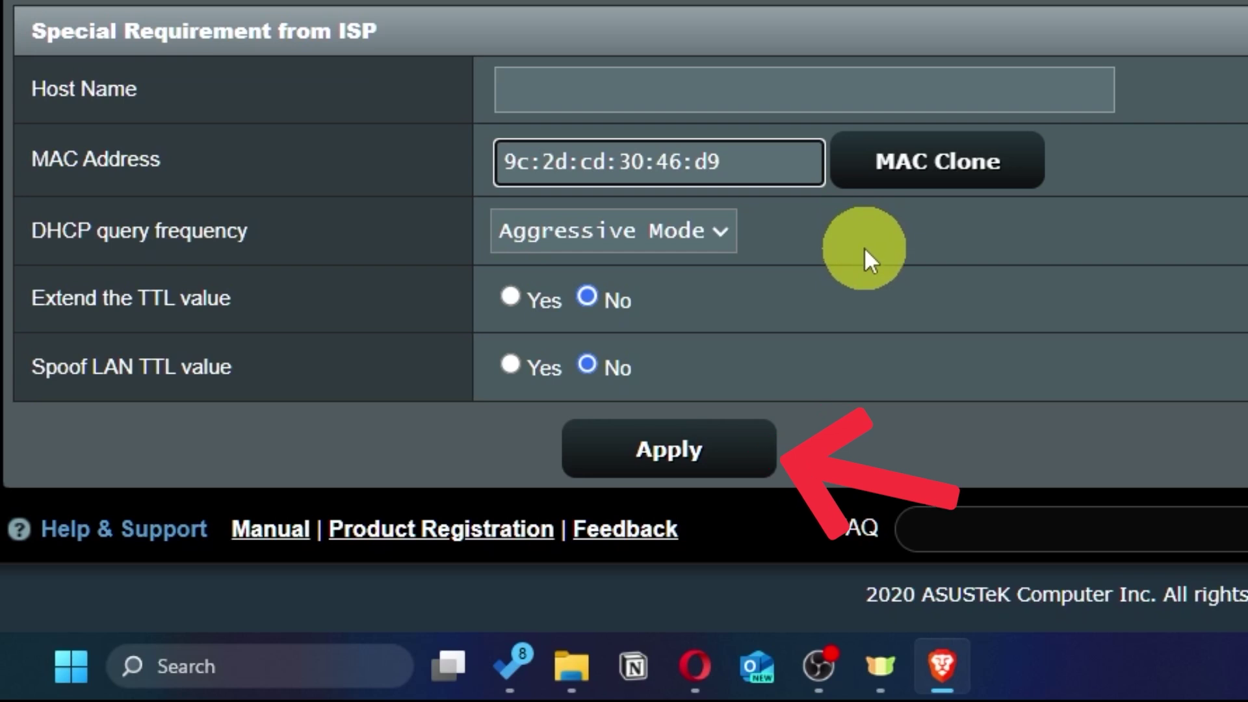
click(722, 465)
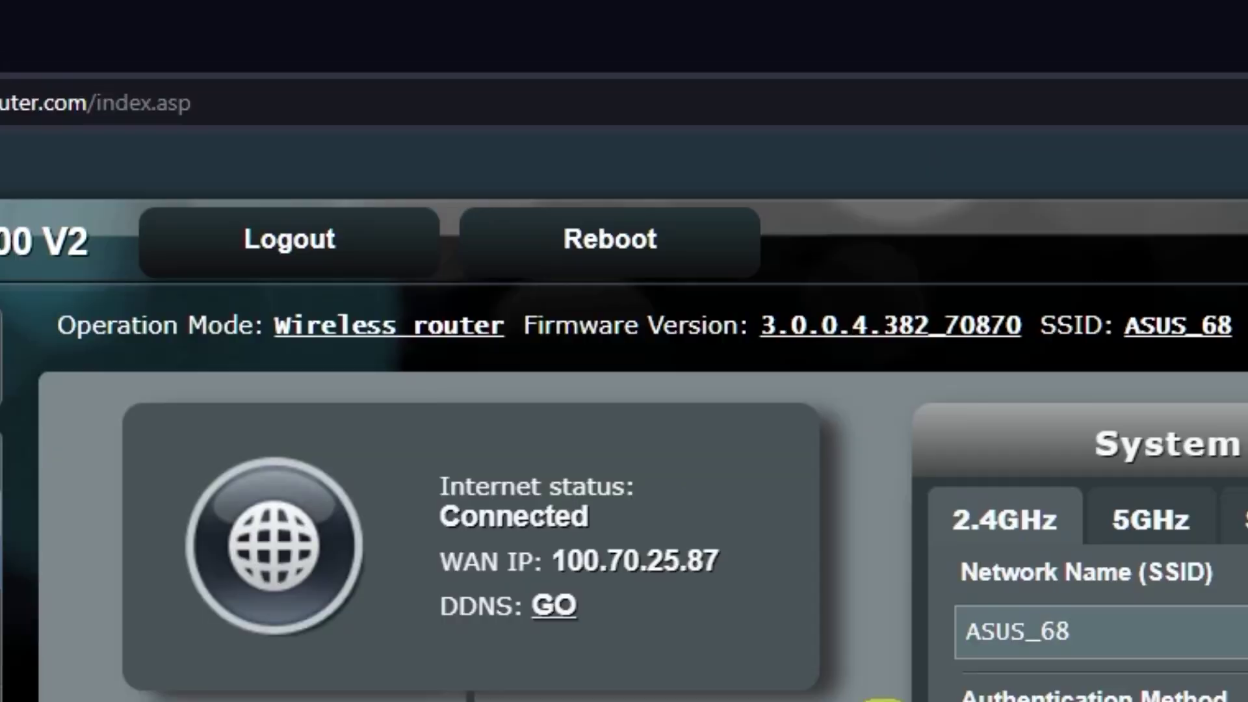
- Reboot the router again and confirm the restart
click(658, 242)
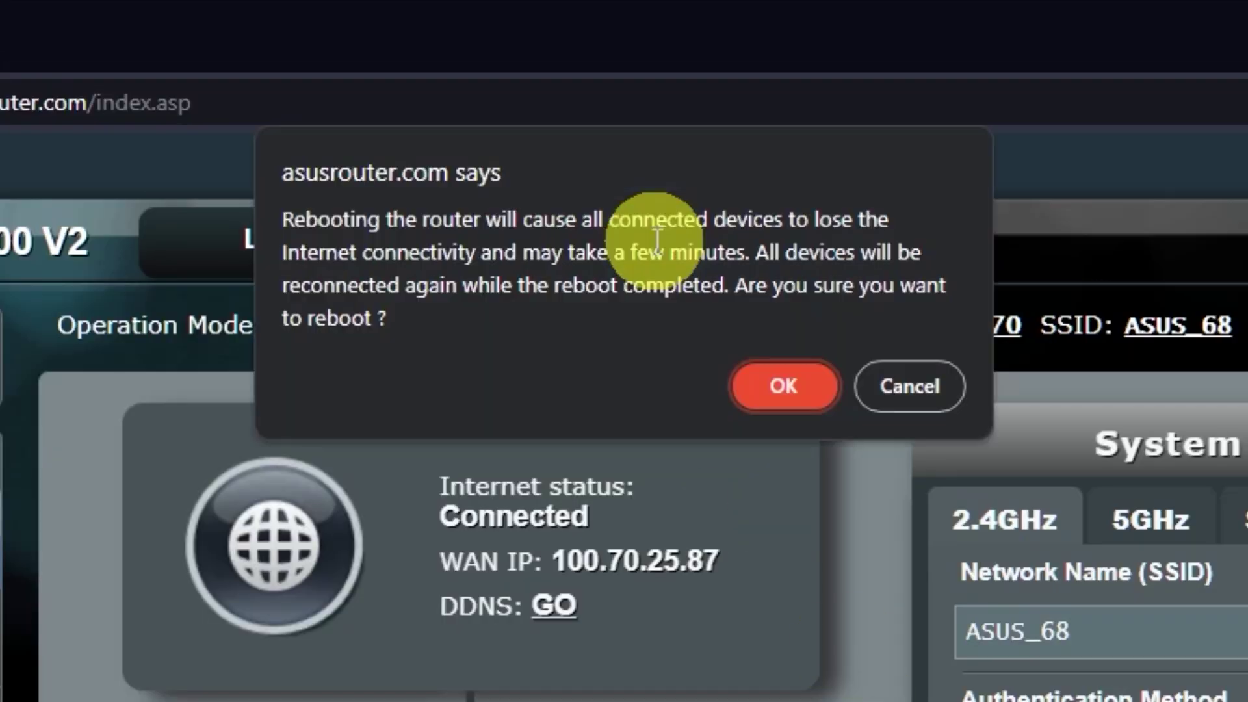
click(789, 390)
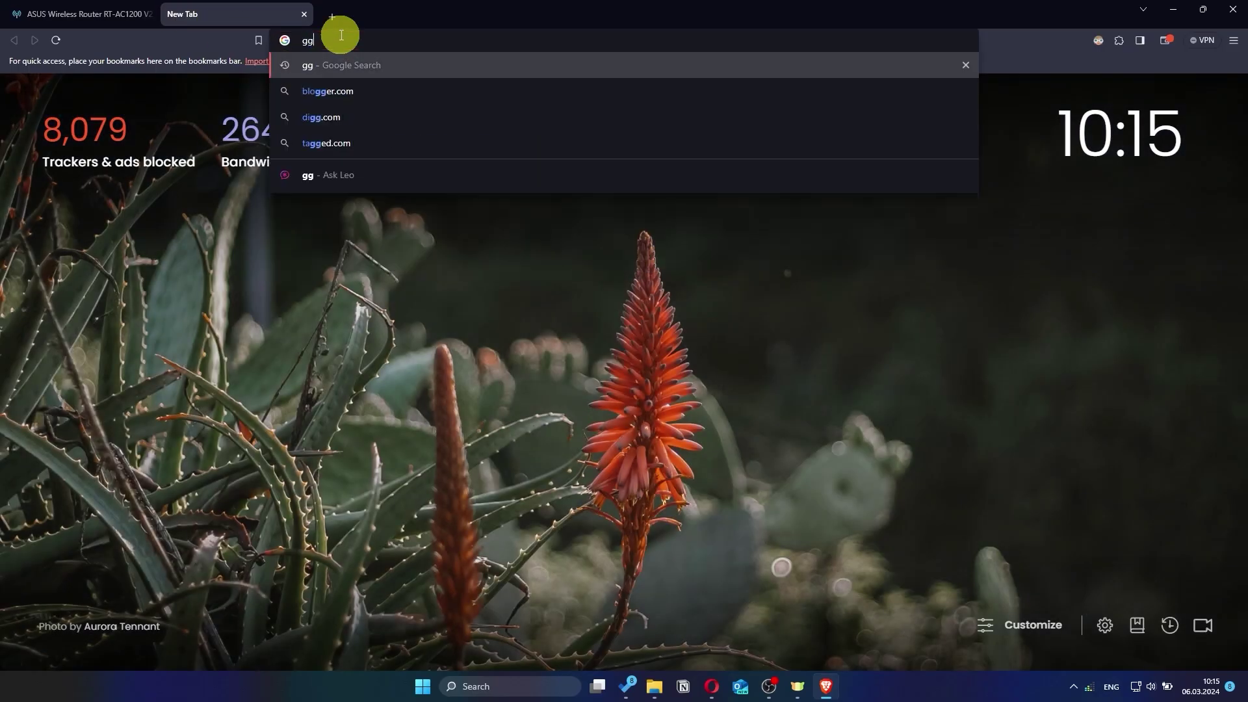
- Run a Google search for 'gg' to confirm the internet connection works
key(Return)
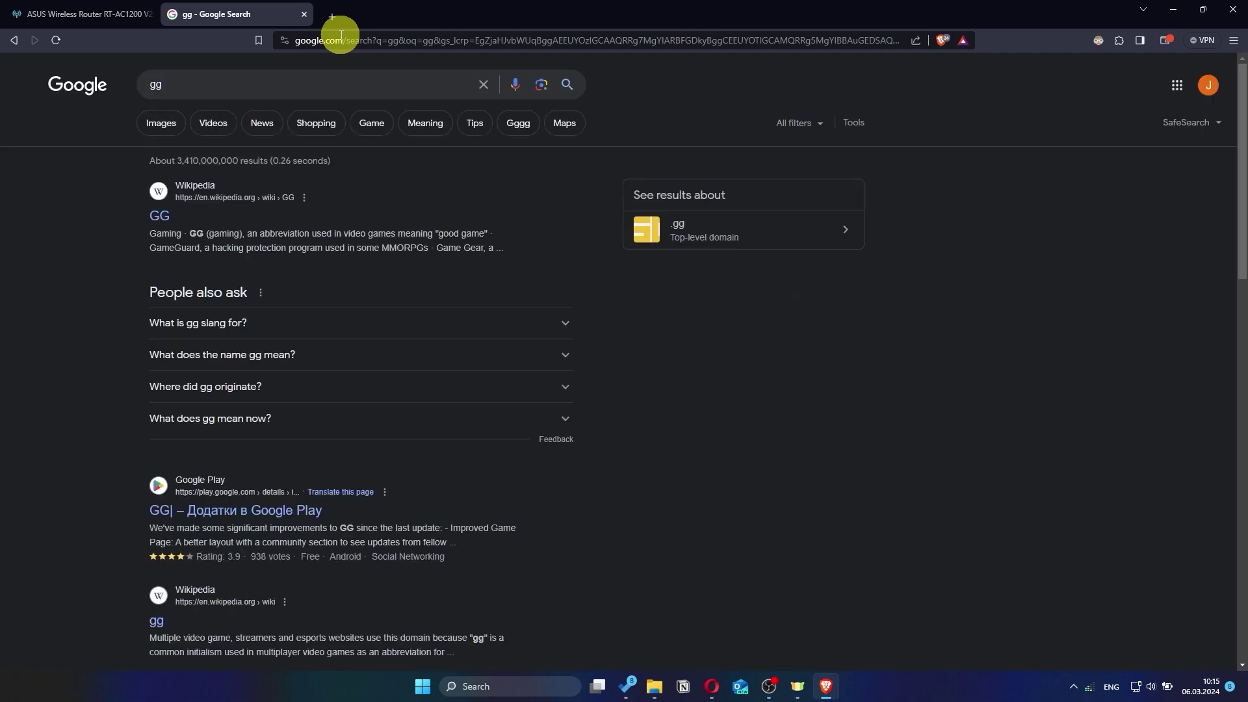